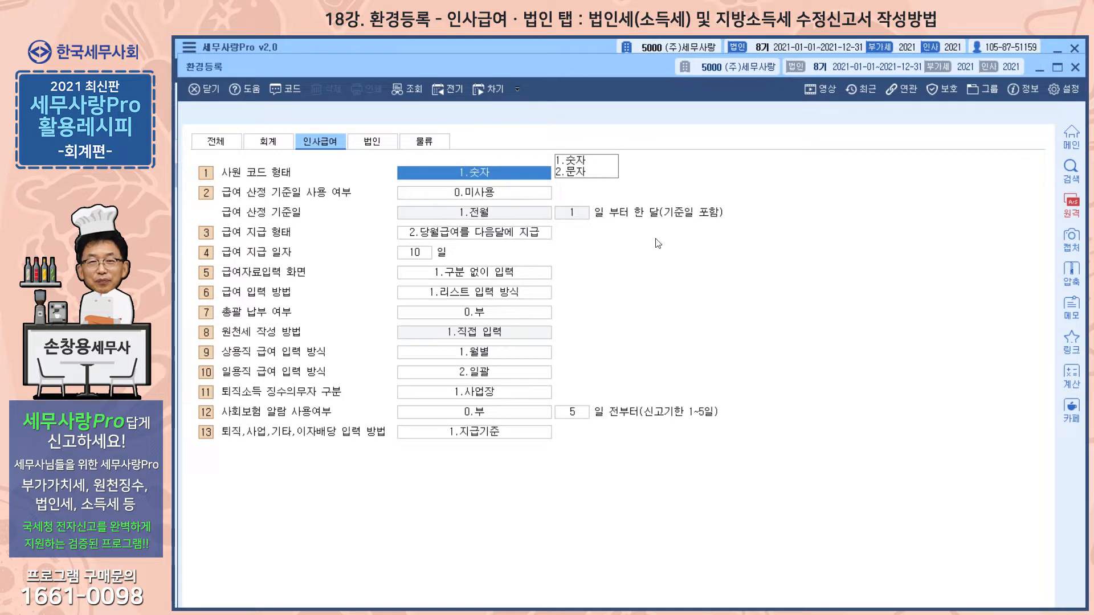
Enable 급여 산정 기준일 사용 여부 with 1.사용 and set 급여 산정 기준일 to 2.당월
click(515, 194)
click(584, 194)
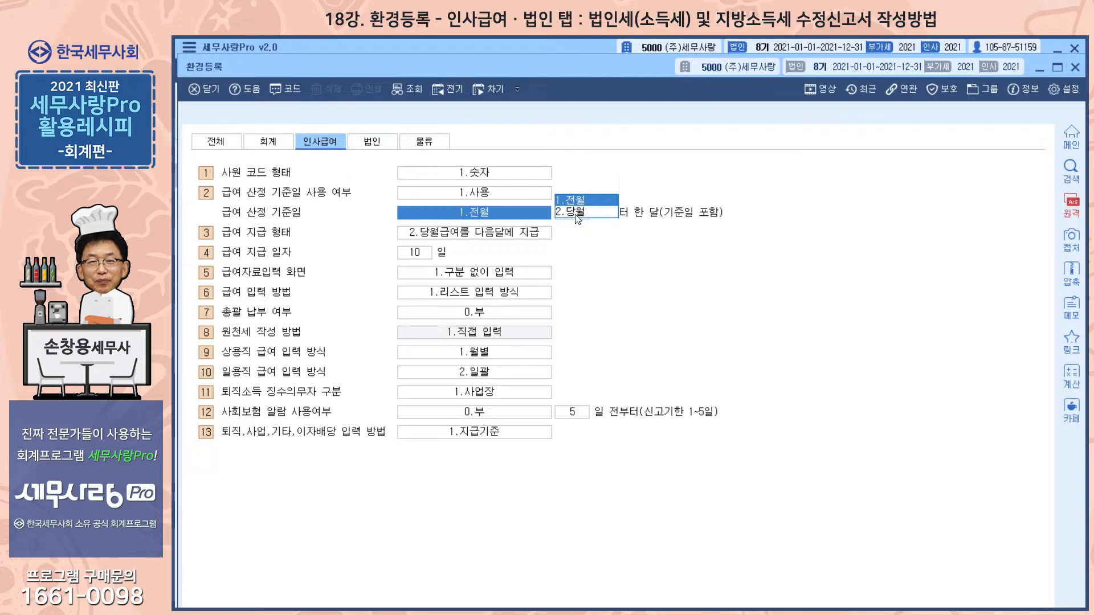
click(576, 212)
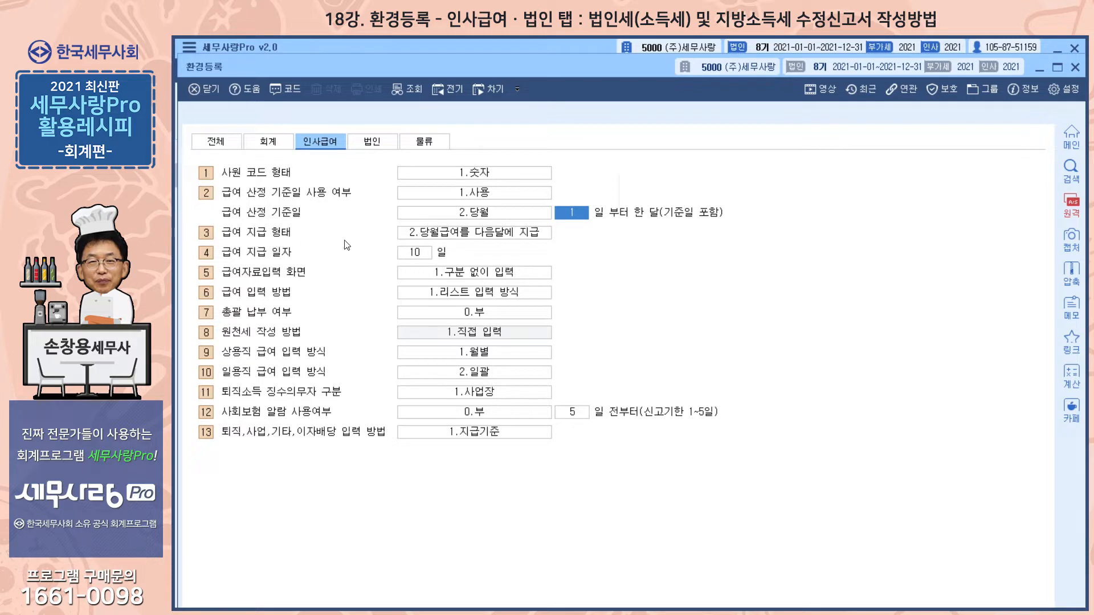
Review the 급여 지급 형태 options and set 급여자료입력 화면 to 2.구분별로 입력
click(488, 234)
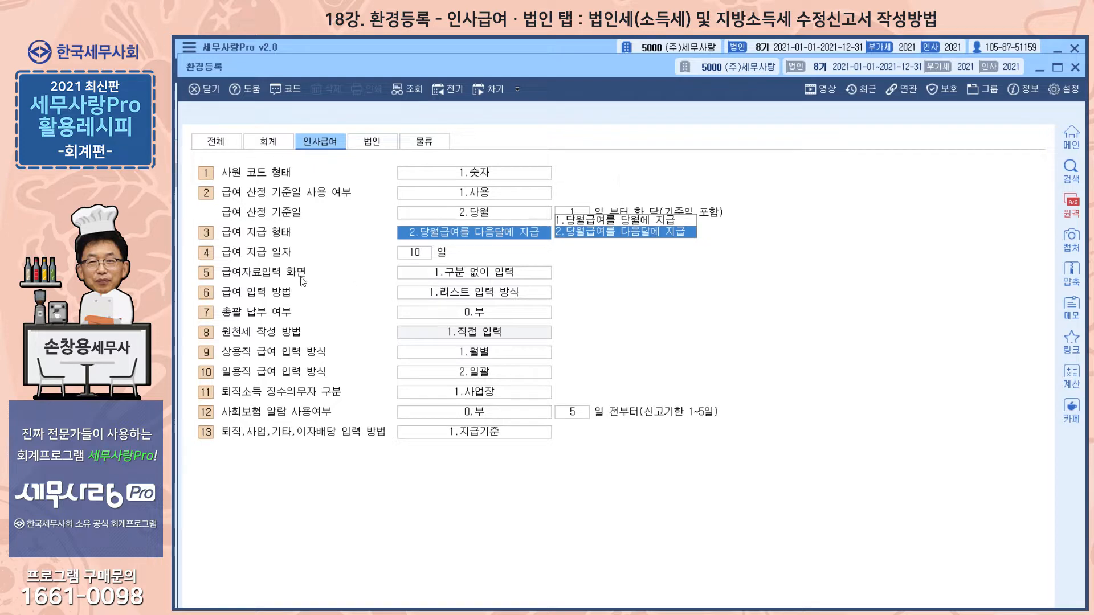
click(527, 277)
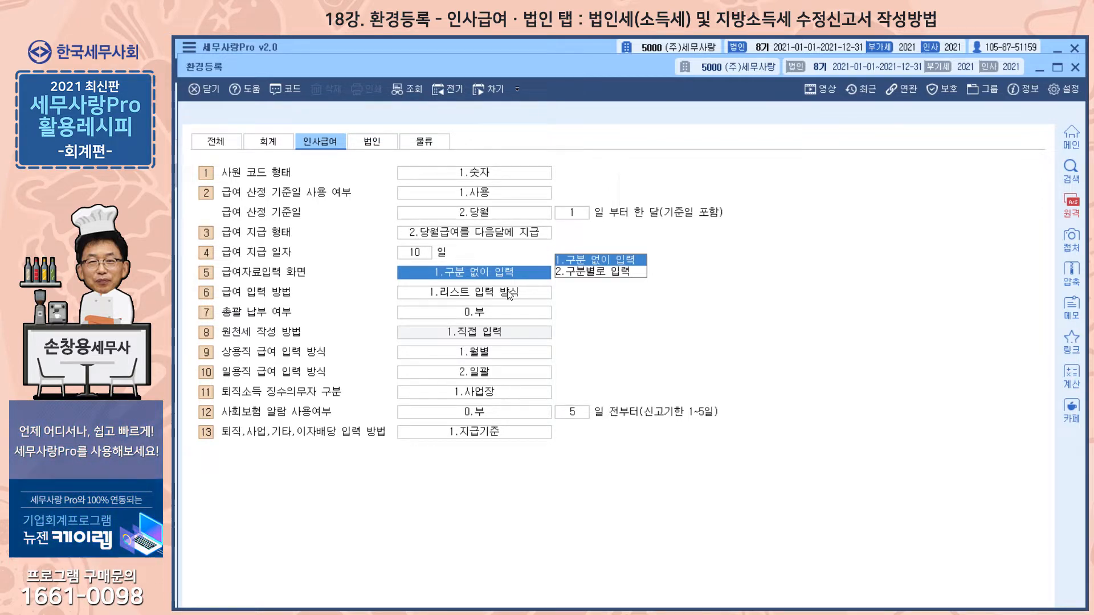
click(599, 273)
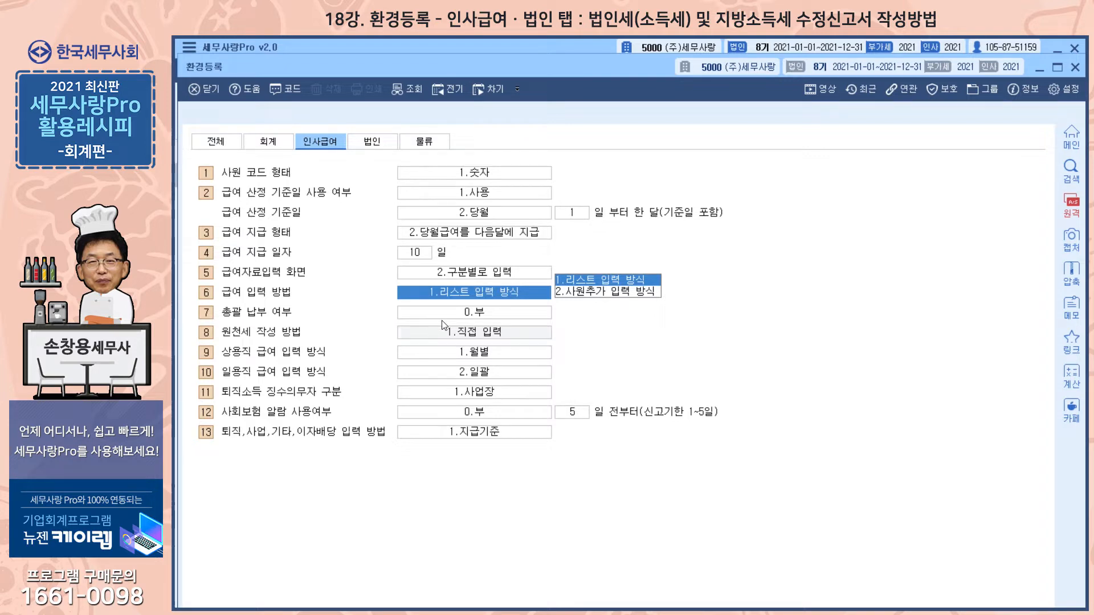
Review the options for 상용직 and 일용직 급여 입력 방식, 퇴직소득 징수의무자 구분, and 퇴직,사업,기타,이자배당 입력 방법
click(509, 355)
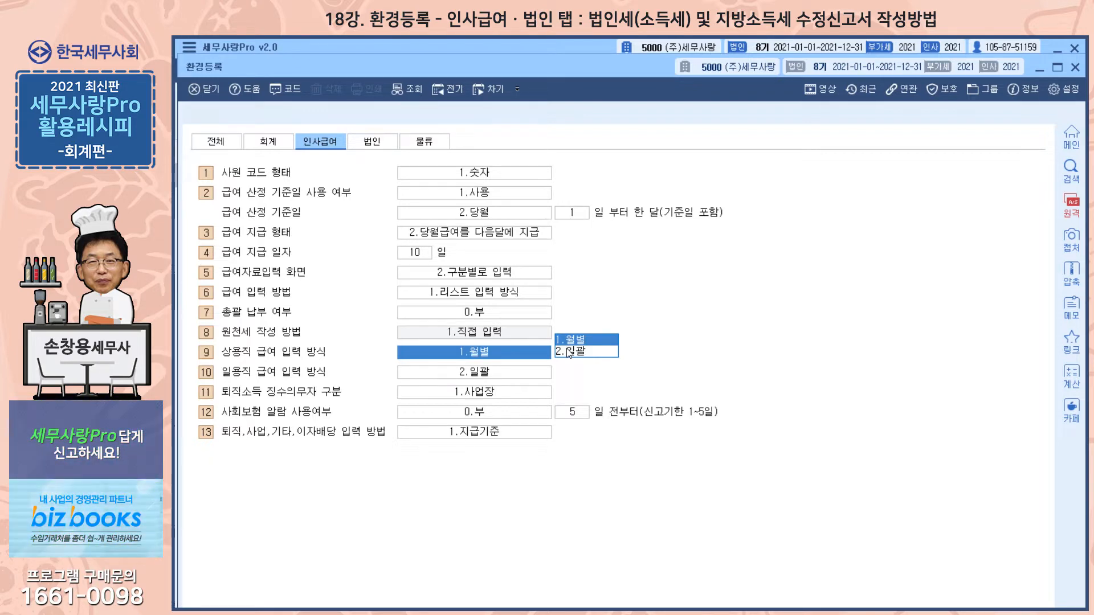
click(519, 377)
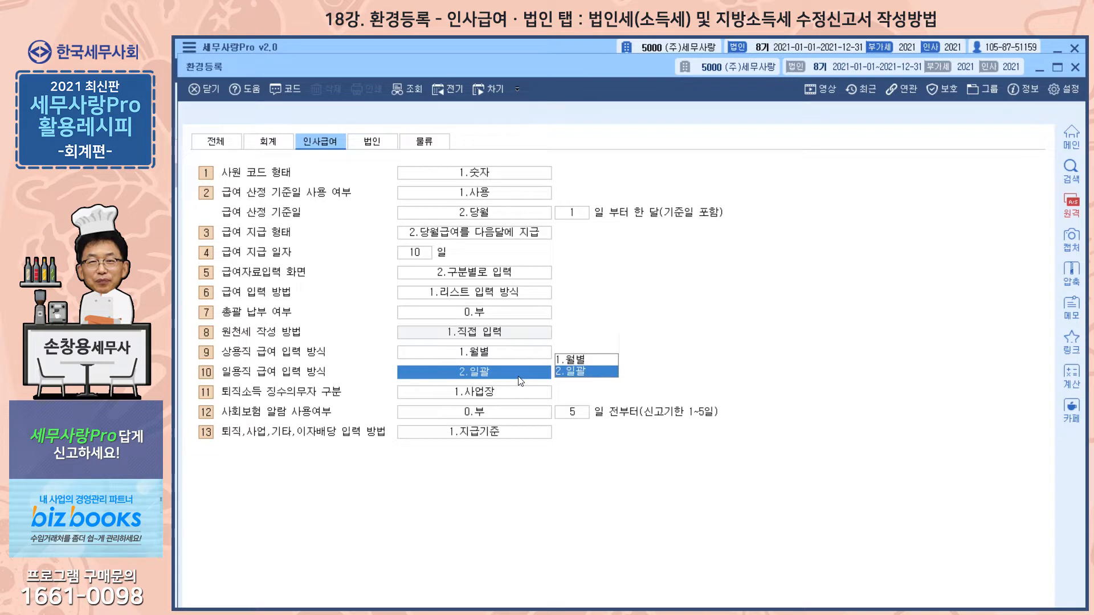
click(459, 396)
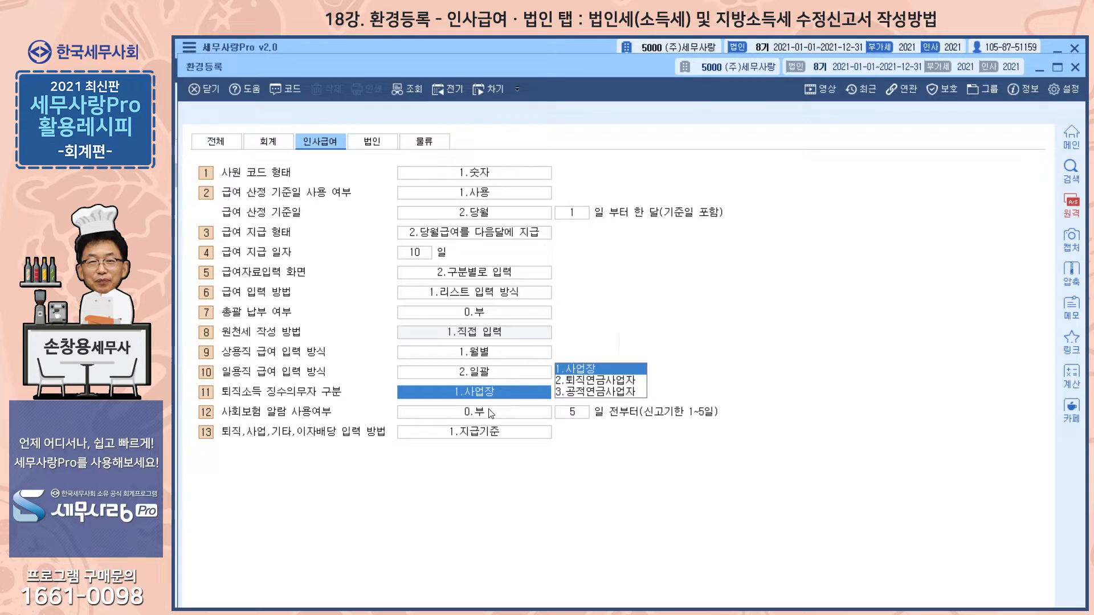
click(470, 434)
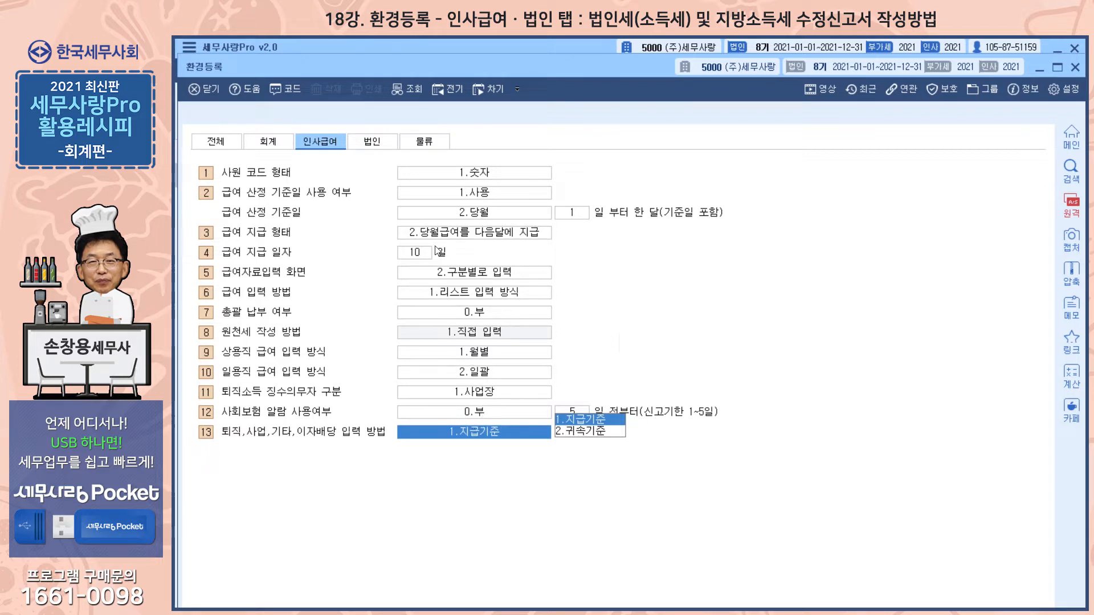
Display the 법인 environment settings and review the options for 소득금액조정합계표 조정등록방법
click(381, 142)
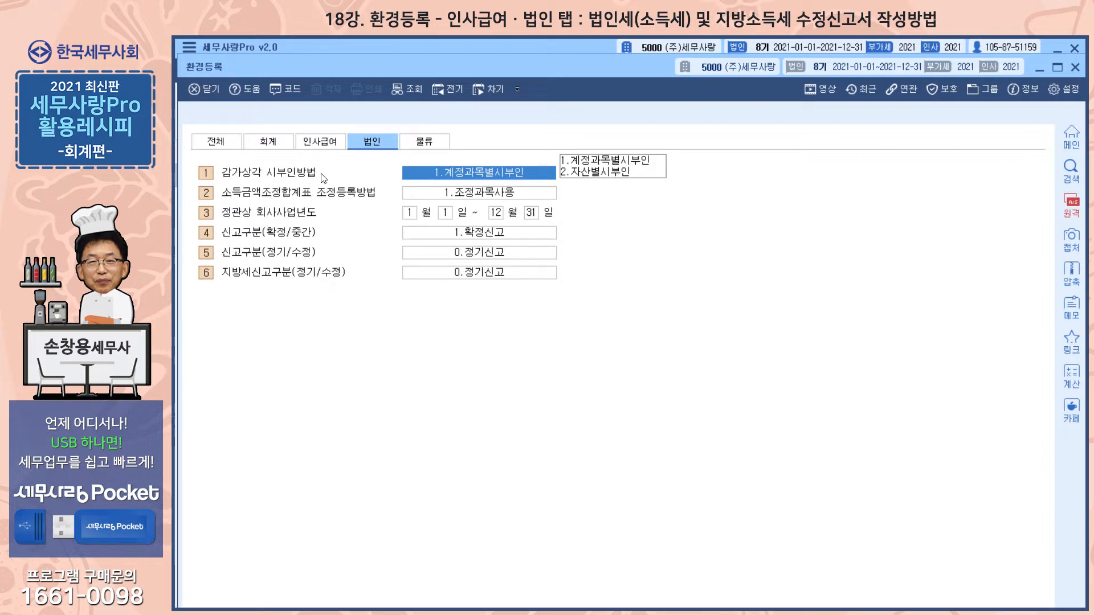
click(487, 196)
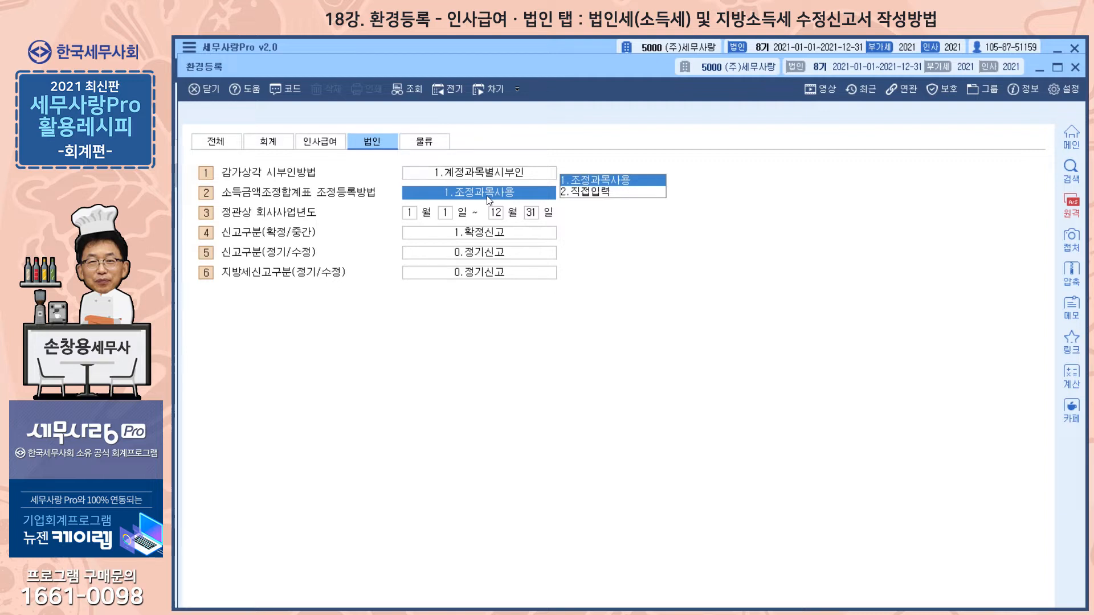
Open 소득금액조정합계표및명세서, look up 법인세 under 익금산입 및 손금불산입, and choose the 법인세비용 adjustment item
click(498, 42)
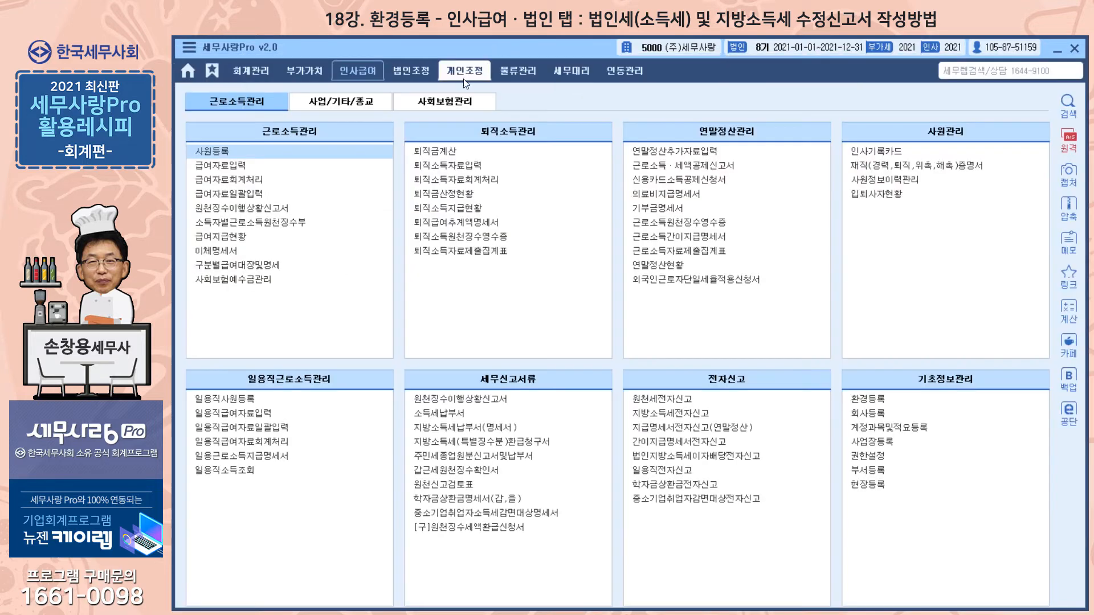
click(411, 74)
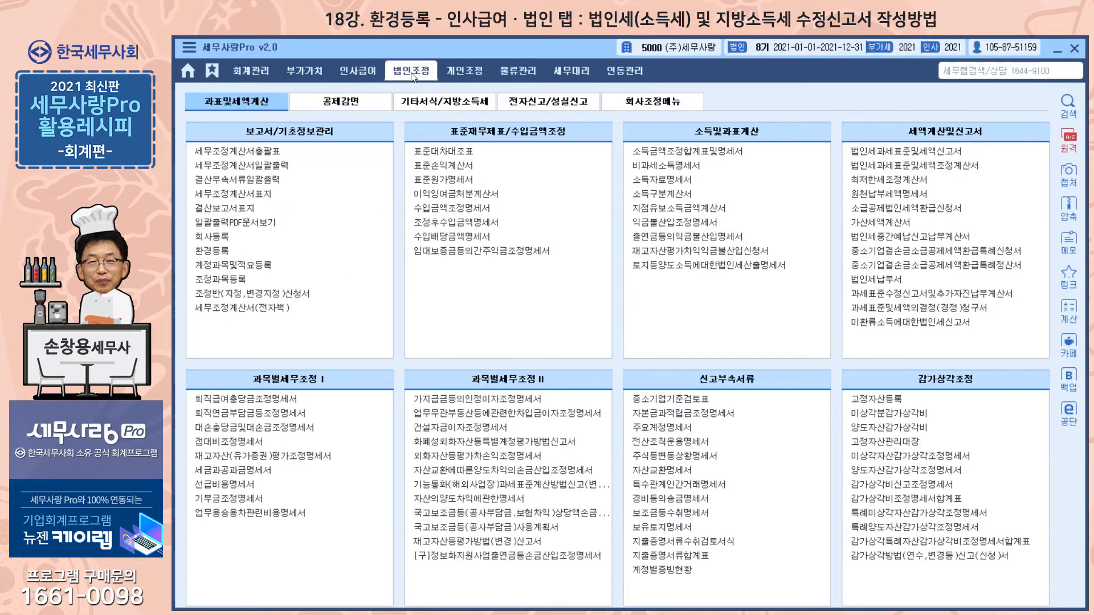
click(684, 152)
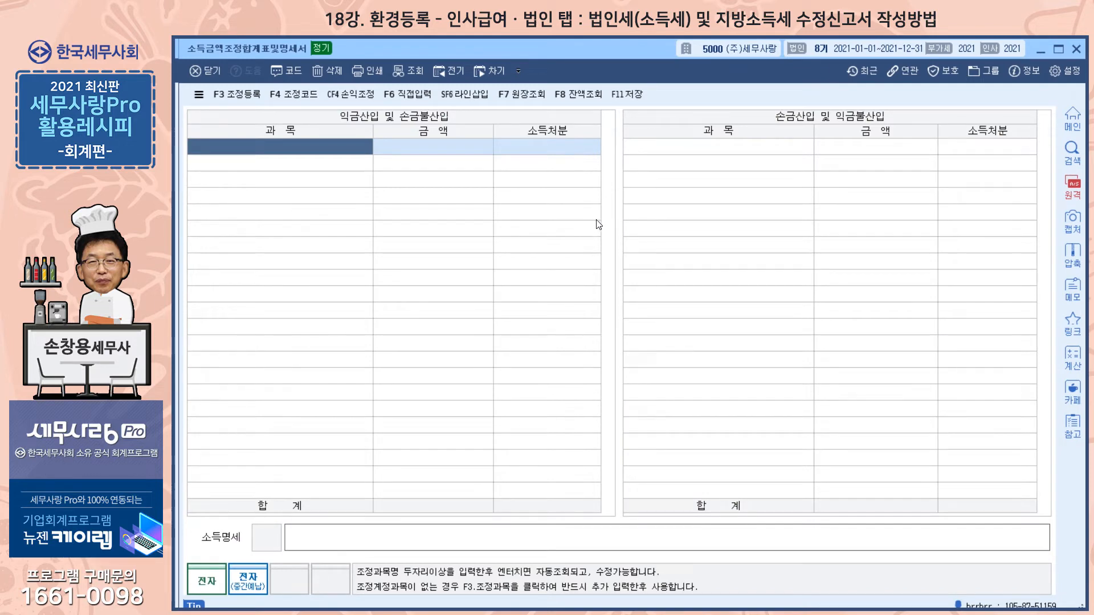
text(법인세)
key(Return)
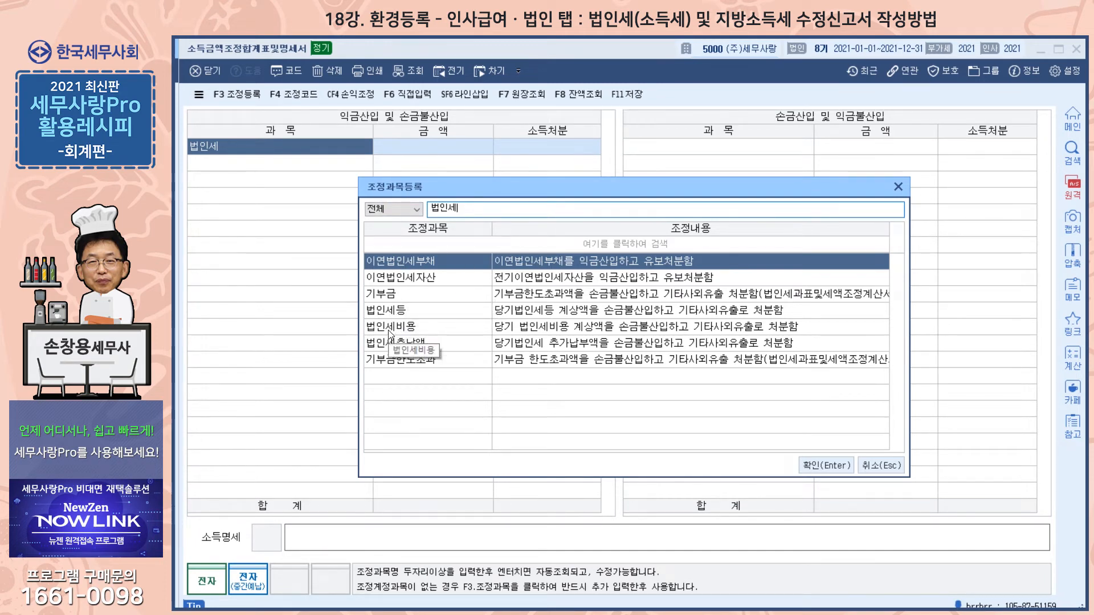
click(432, 329)
click(828, 466)
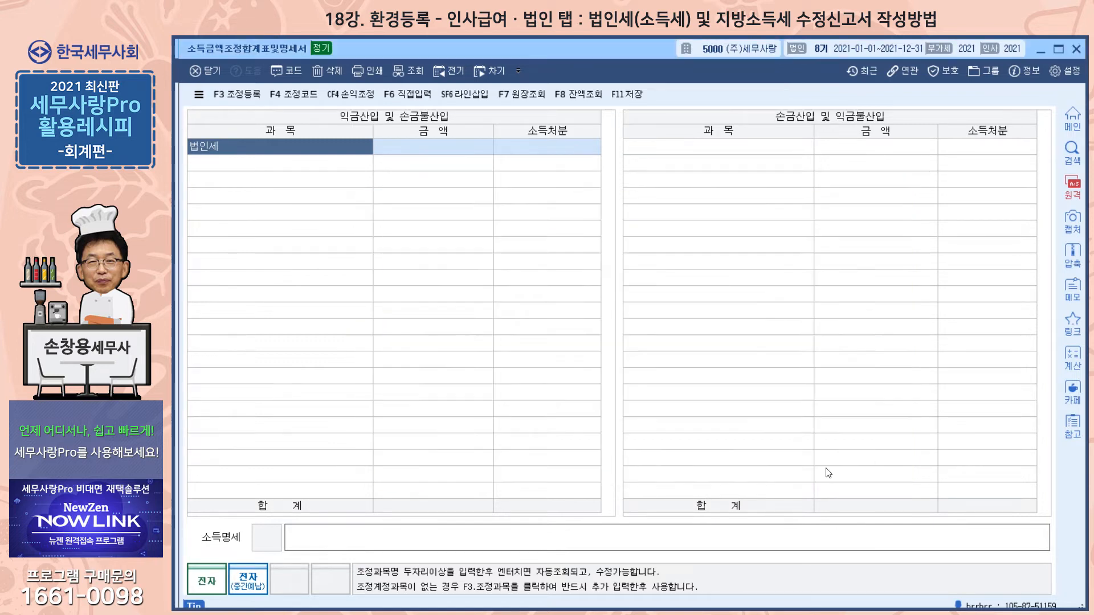
Enter 10,000,000 as the 법인세비용 amount, complete the row, and close the adjustment statement
text(10000000)
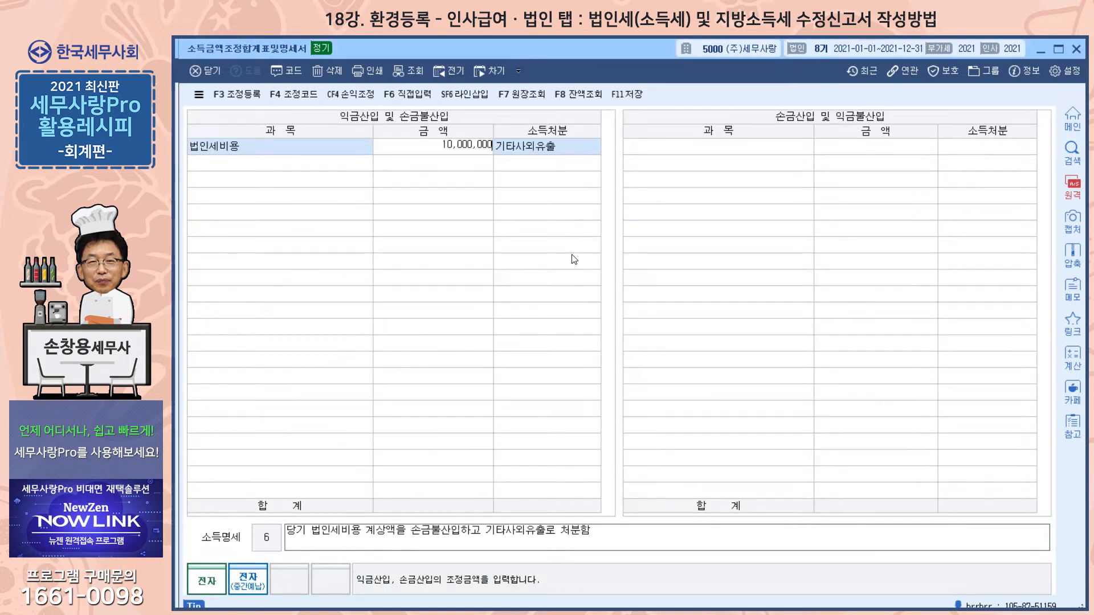
key(Return)
key(Return)
key(Return)
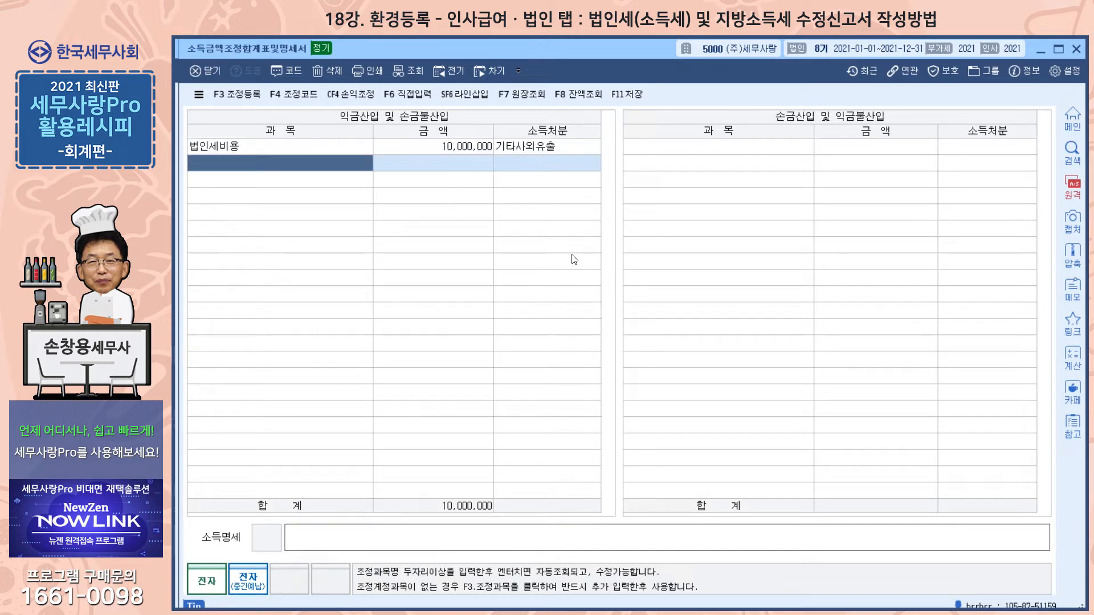
click(1077, 50)
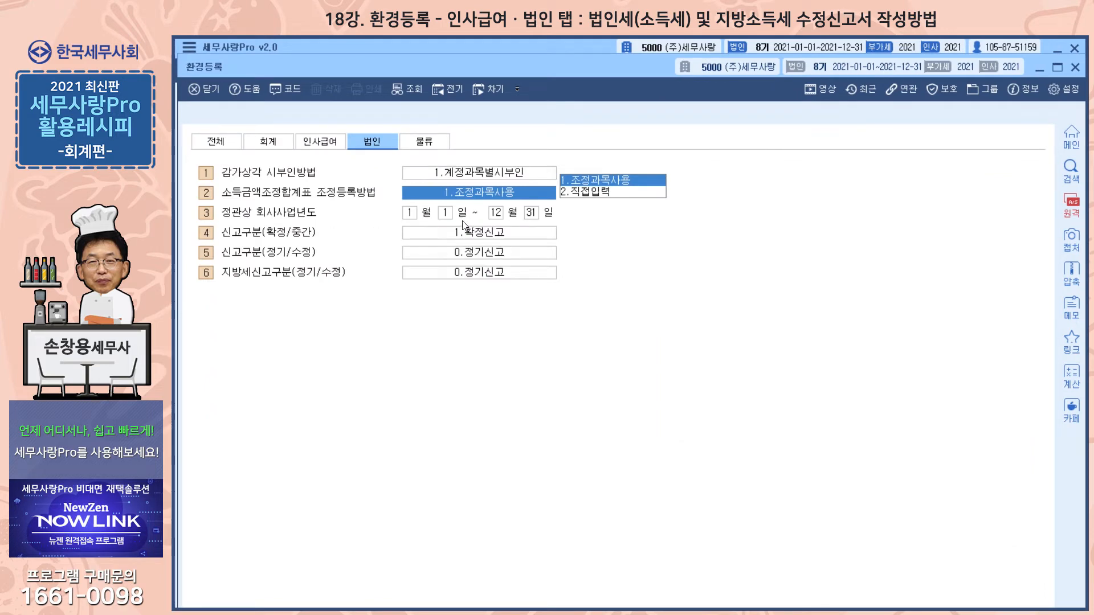
Review the 법인 setting options for 신고구분(확정/중간) and 신고구분(정기/수정)
click(446, 236)
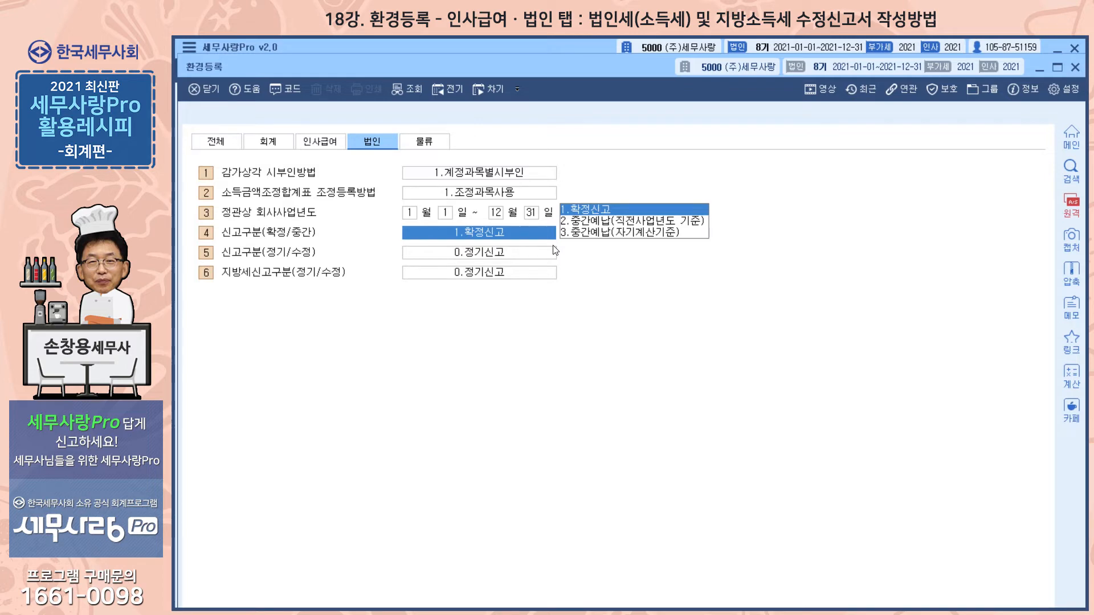
click(447, 255)
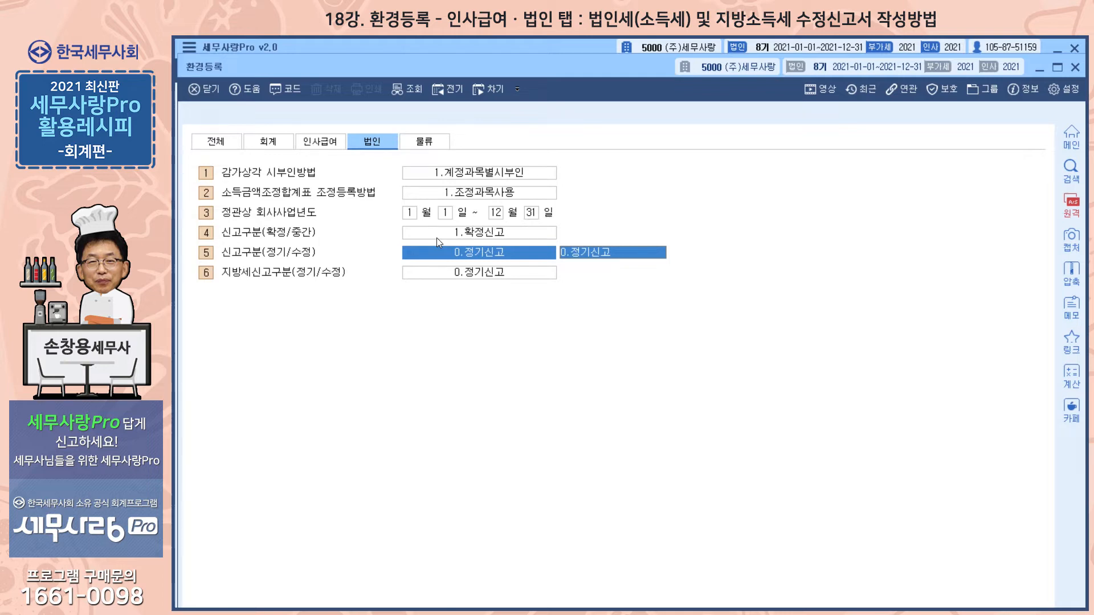
key(Escape)
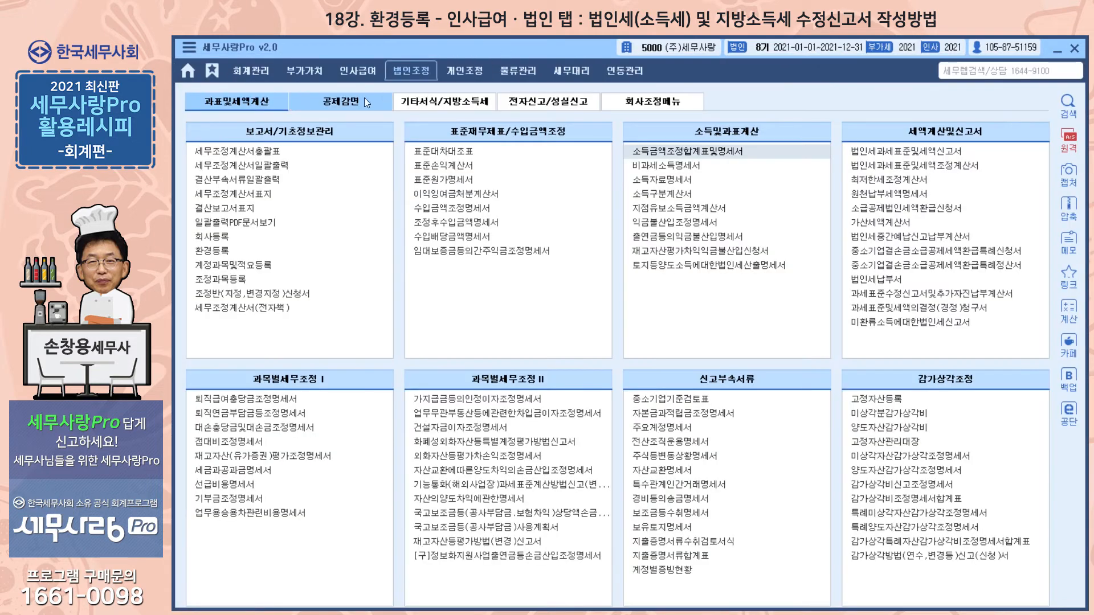
Open 부가가치세신고서 to examine its 신고구분 field, and close the form
click(305, 72)
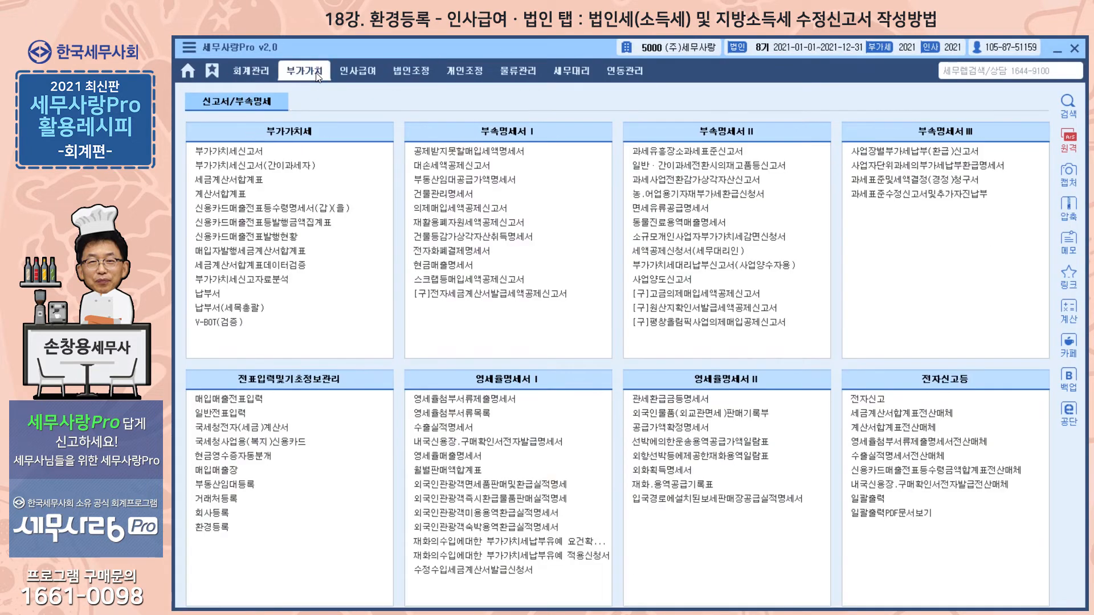
click(244, 149)
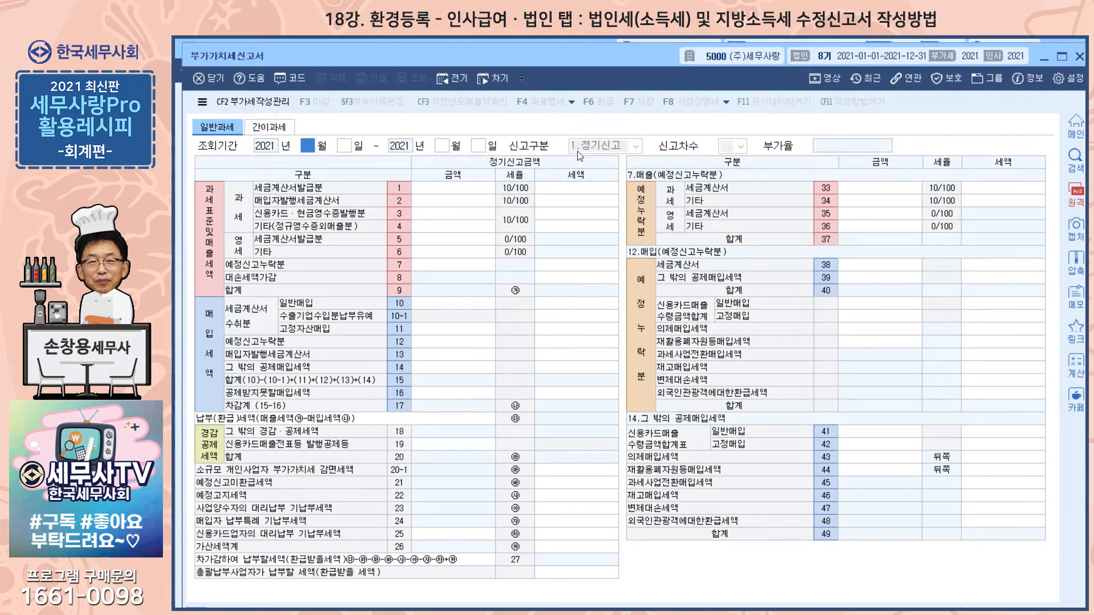
click(1080, 56)
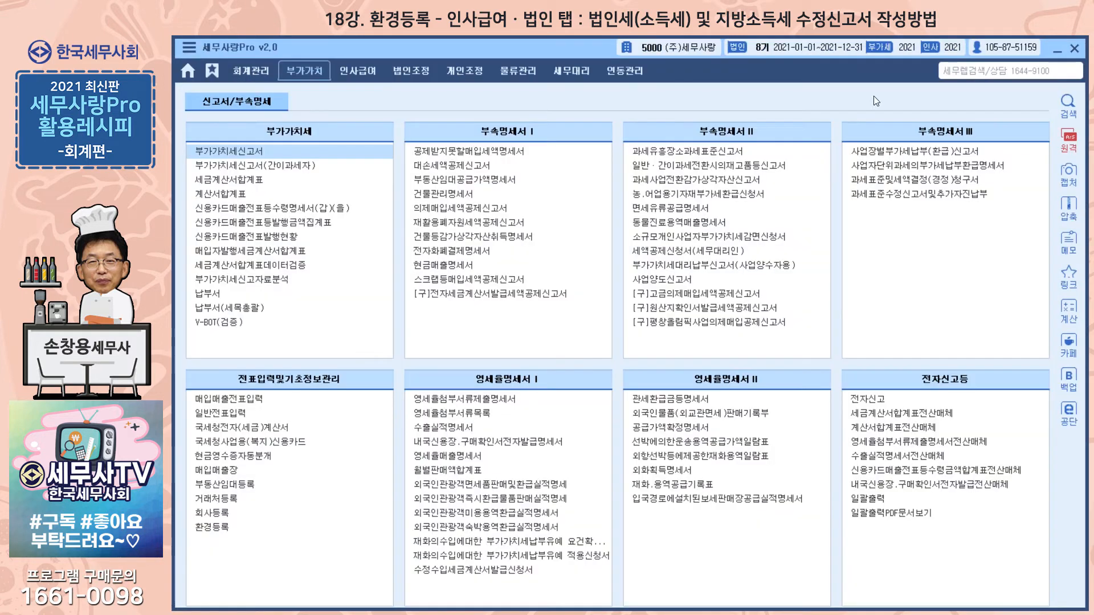
Open 원천징수이행상황신고서 under 인사급여 to examine its 신고구분 field, and close the form
click(351, 73)
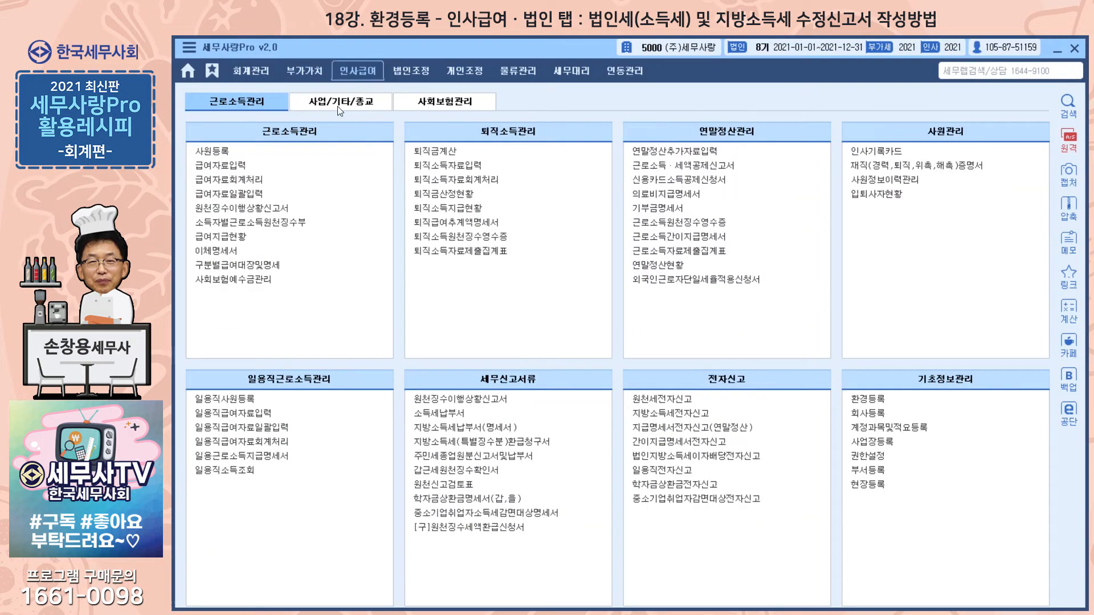
click(273, 207)
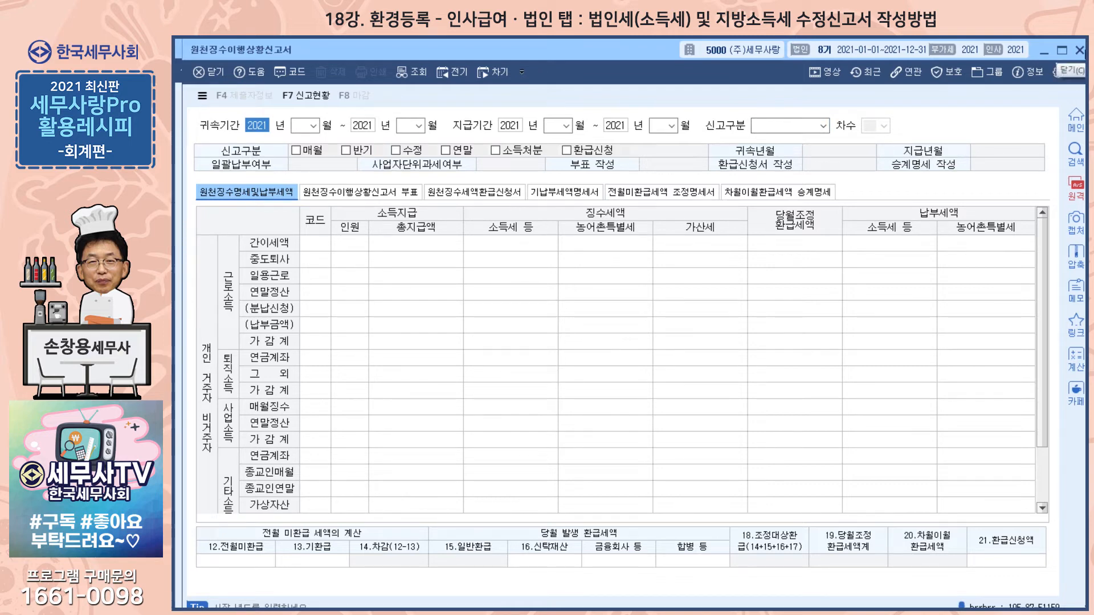
click(1079, 50)
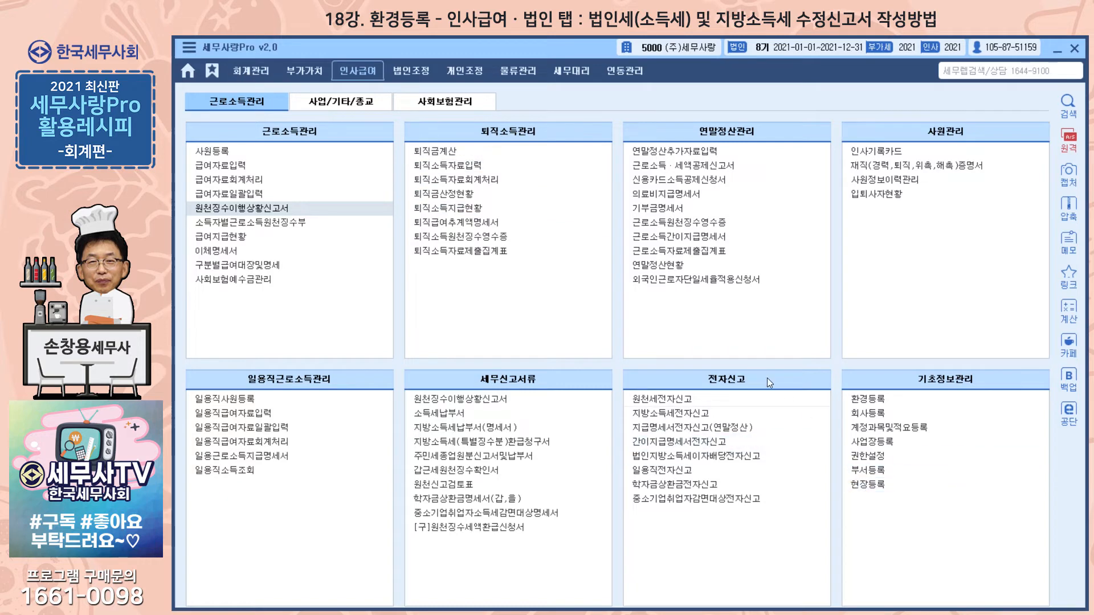
Close the open 환경등록 window and switch the fiscal term to 7기, with accounting period and 부가세 working year 2020
click(242, 71)
click(873, 501)
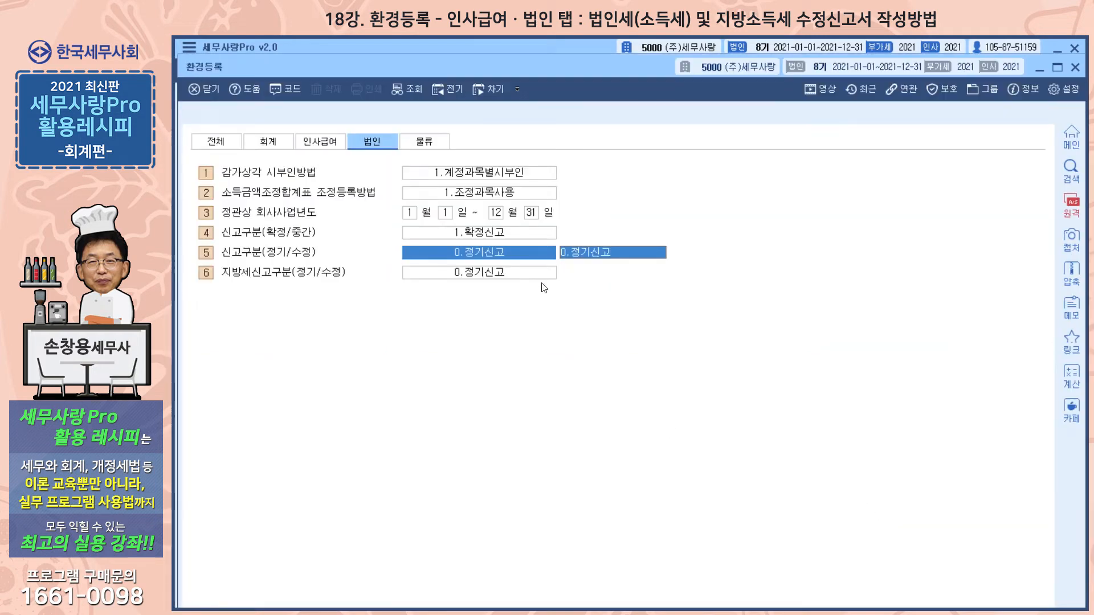
click(1075, 67)
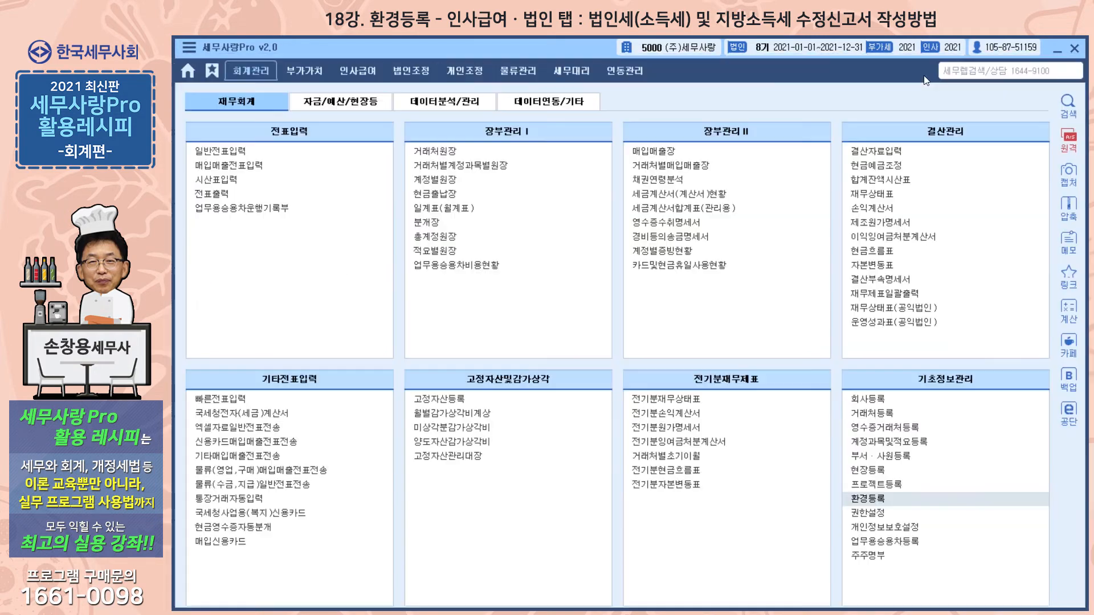
click(773, 54)
click(494, 303)
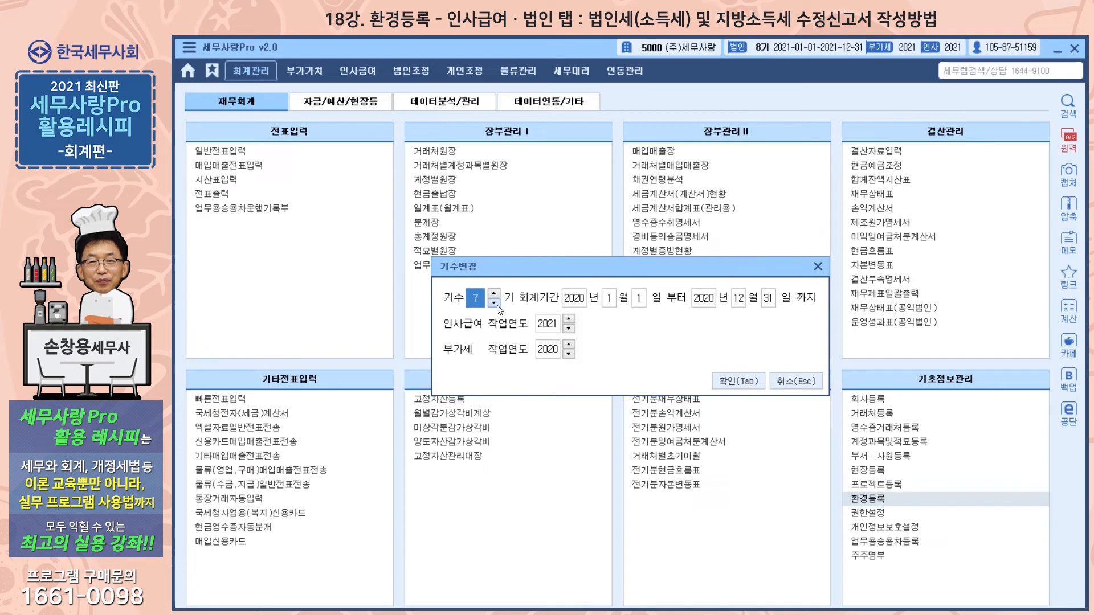
click(725, 382)
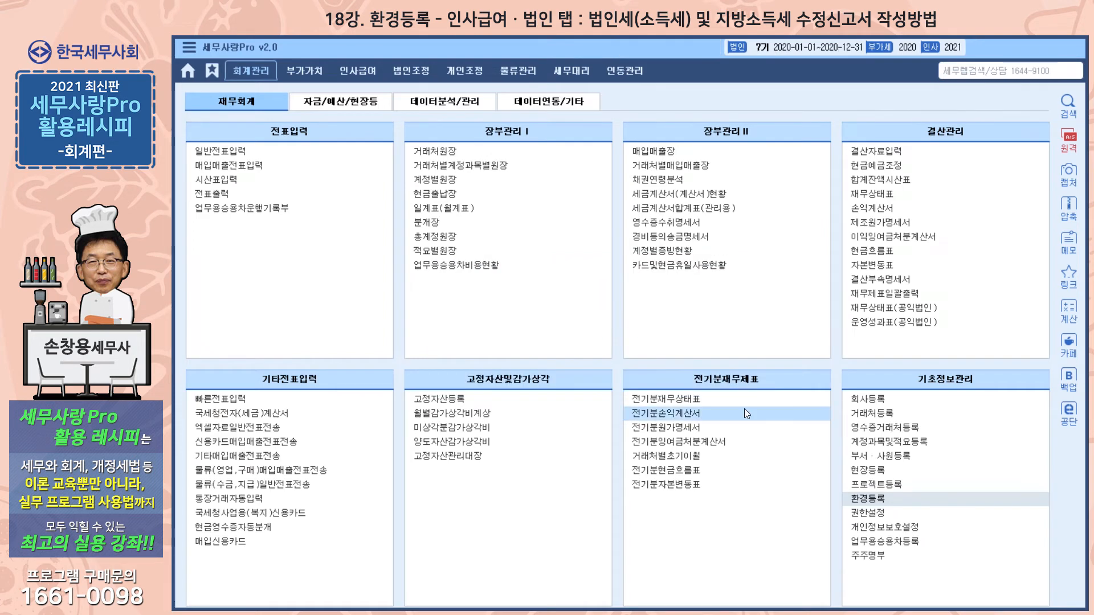
Open 환경등록 for 7기 and display the 신고구분(정기/수정) options in the 법인 settings
click(872, 499)
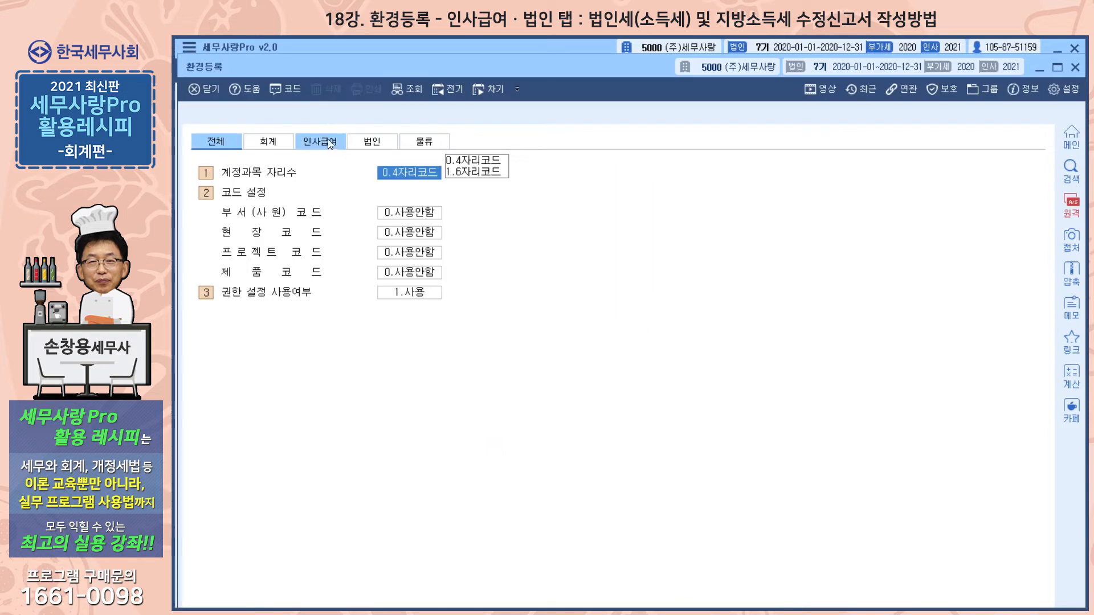
click(374, 143)
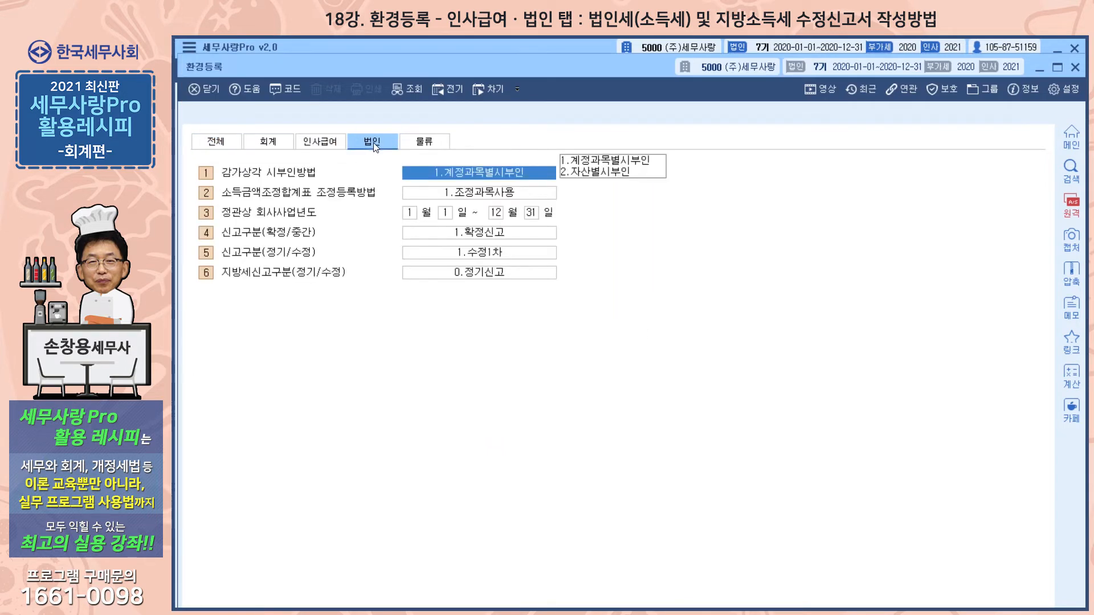
click(475, 252)
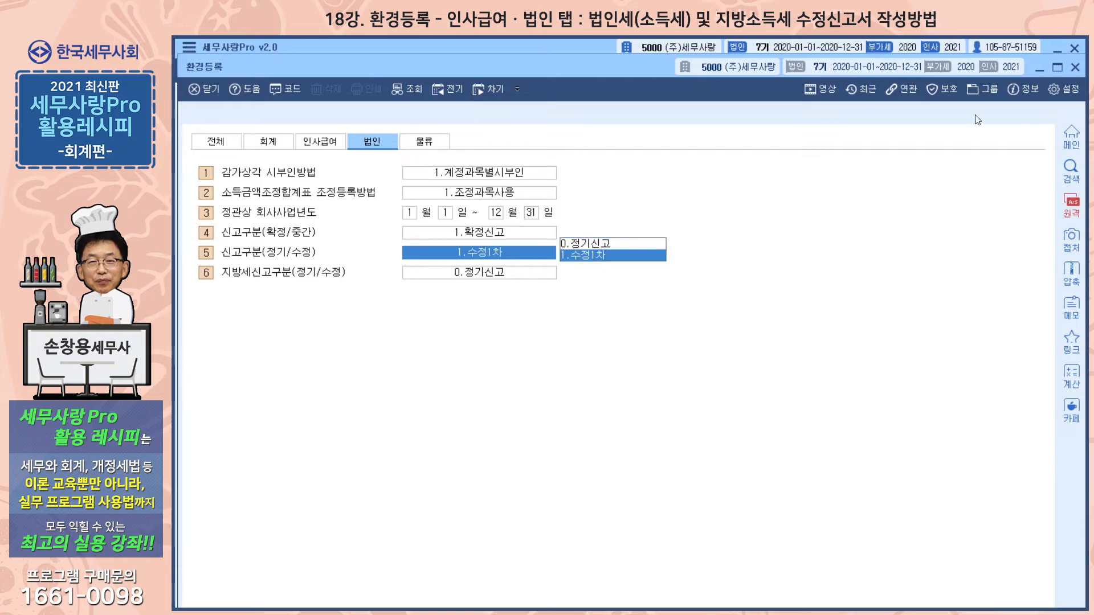
Reopen 환경등록, set the corporate 신고구분(정기/수정) to 0.정기신고, and close the window
click(1076, 67)
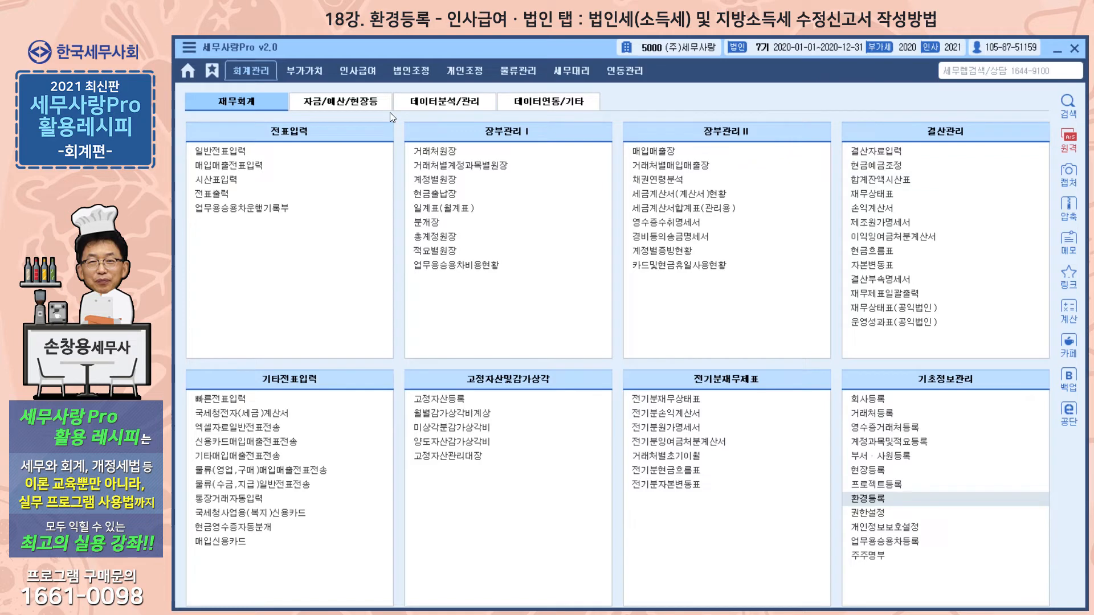
click(876, 499)
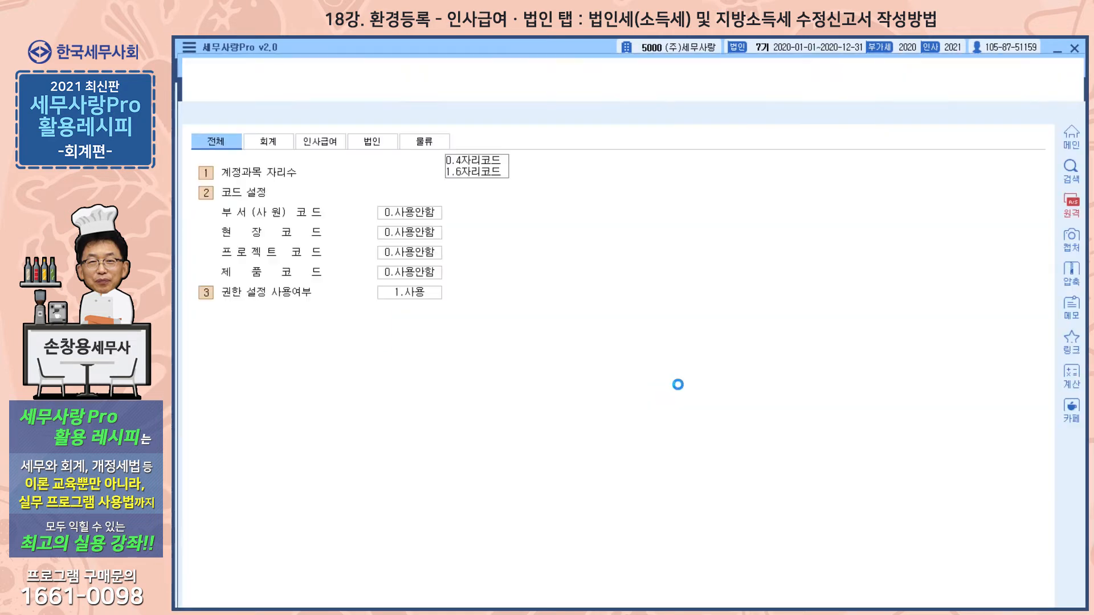
click(372, 142)
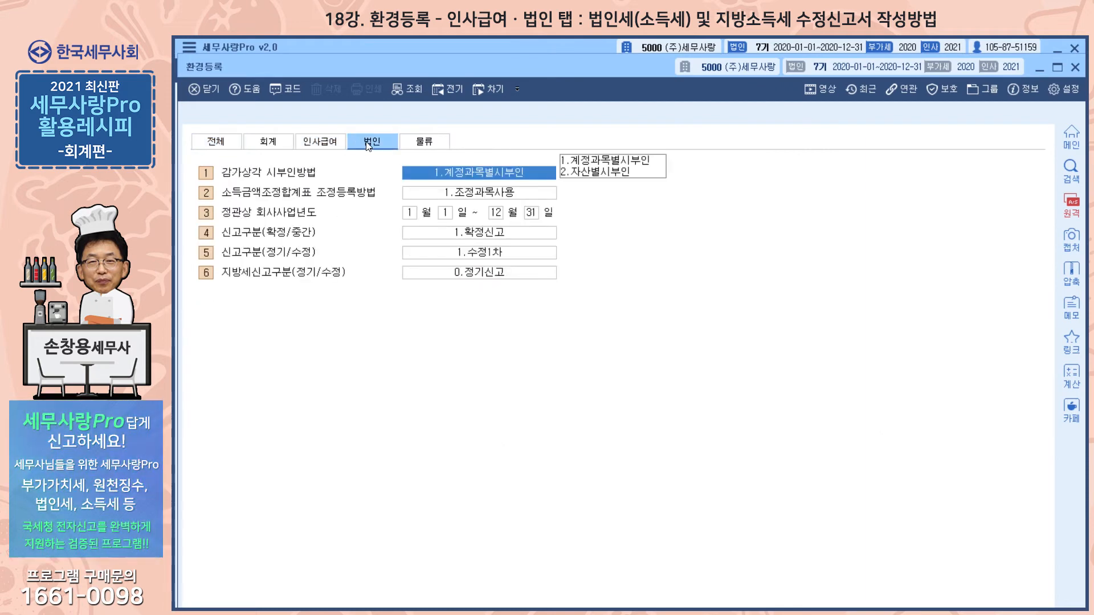
click(461, 253)
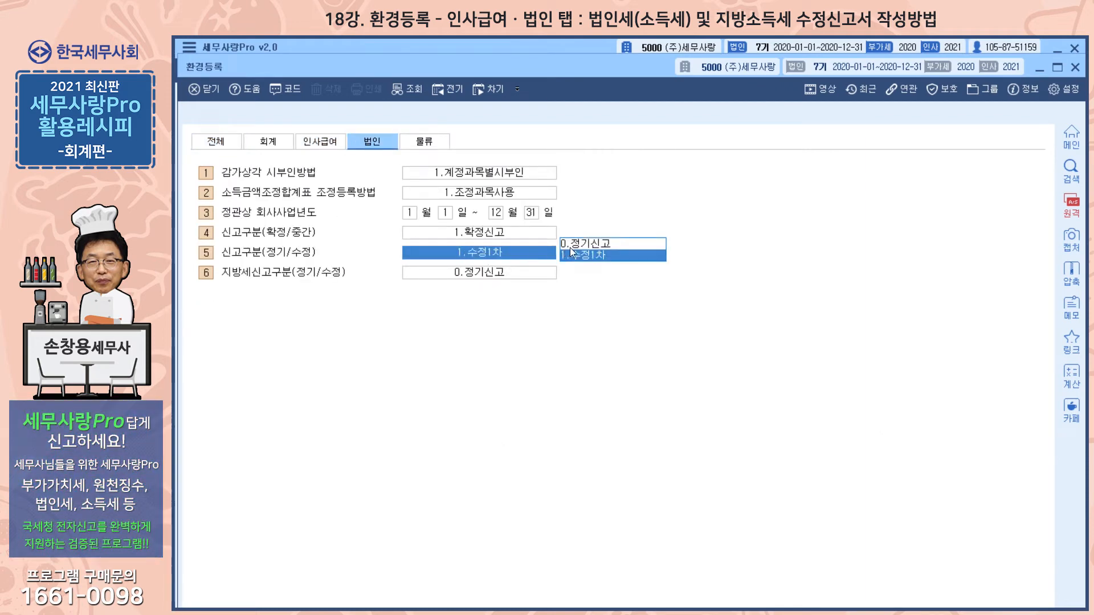
click(569, 245)
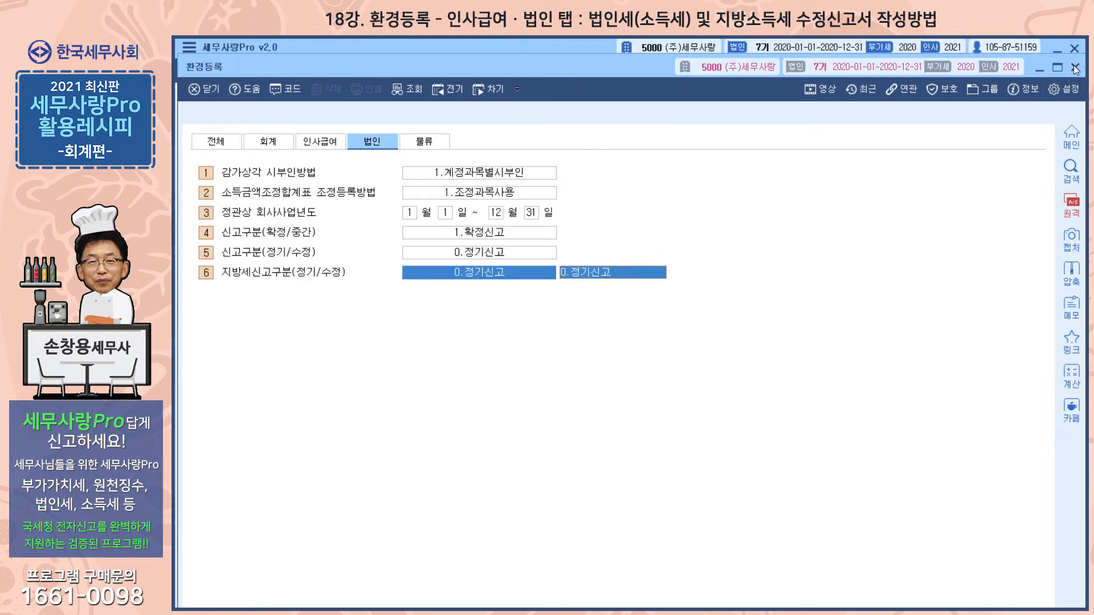
click(1075, 67)
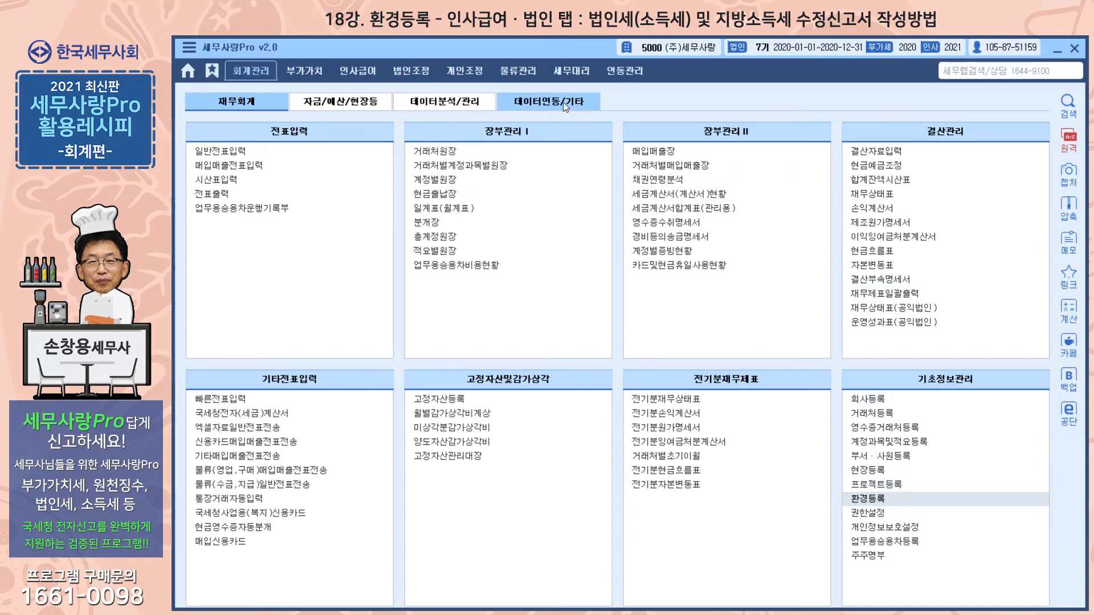
Open 법인세과세표준및세액조정계산서 under 법인조정 to examine the regular-filing figures, and close the form
click(415, 71)
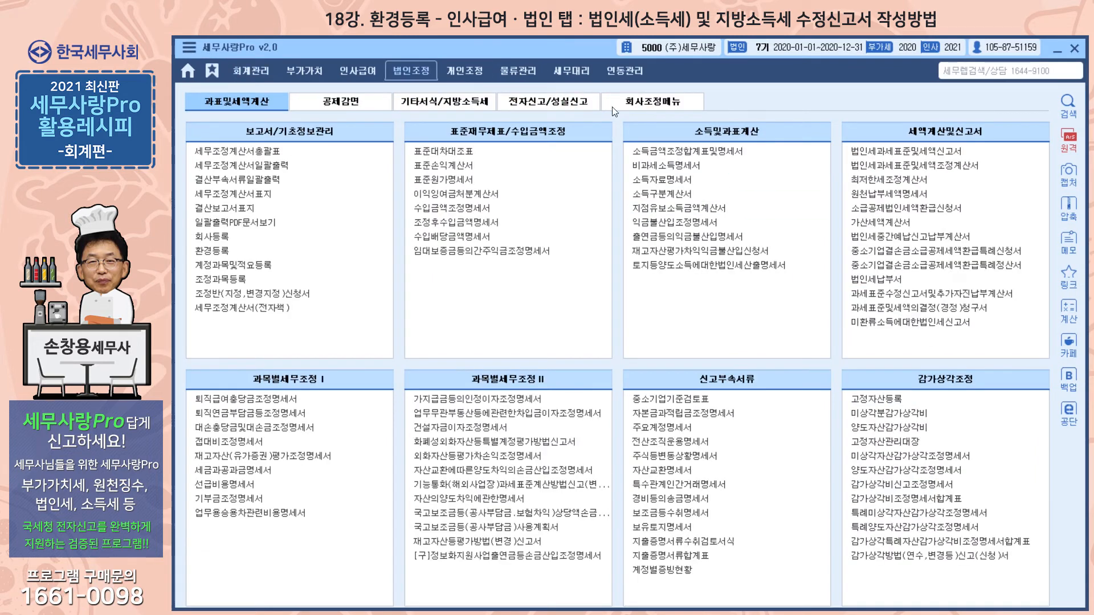
click(912, 167)
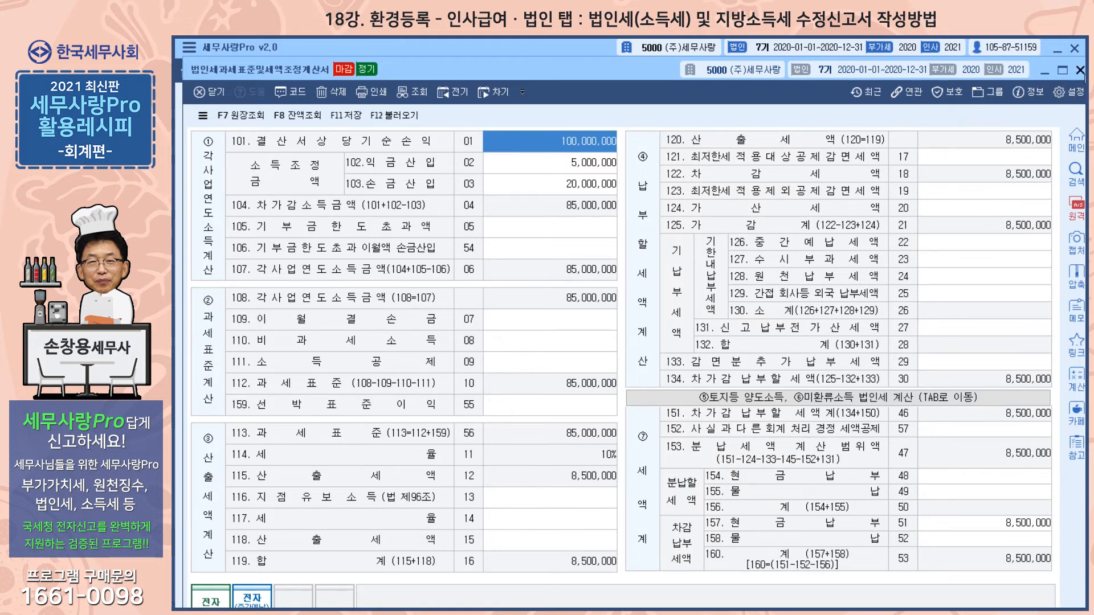
click(1080, 69)
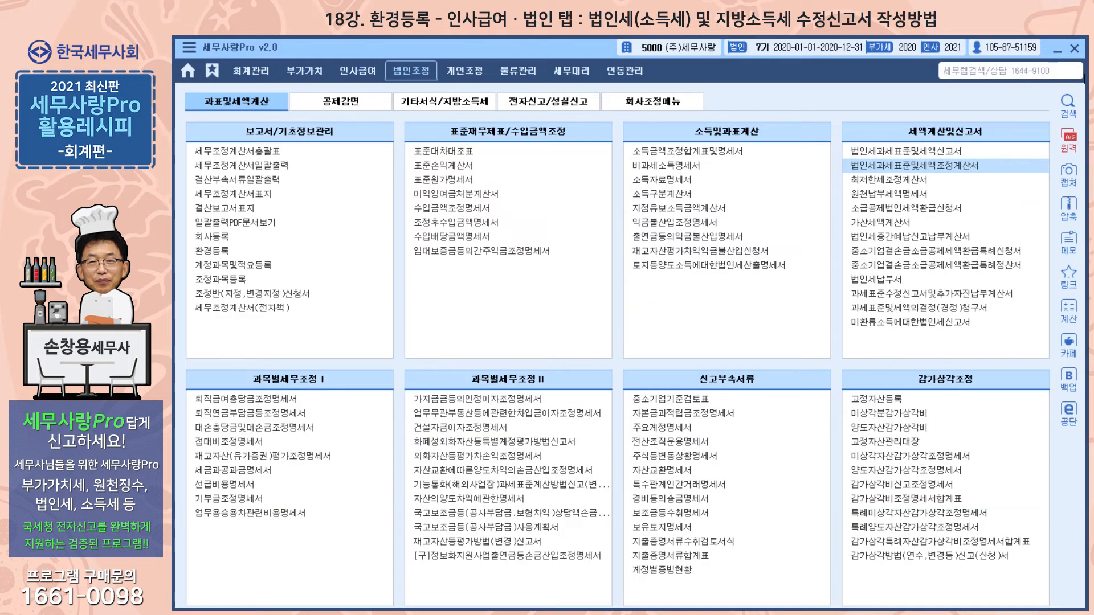
Open 환경등록 under 회계관리, set the corporate 신고구분(정기/수정) to 1.수정1차, and close the window
click(251, 71)
click(863, 500)
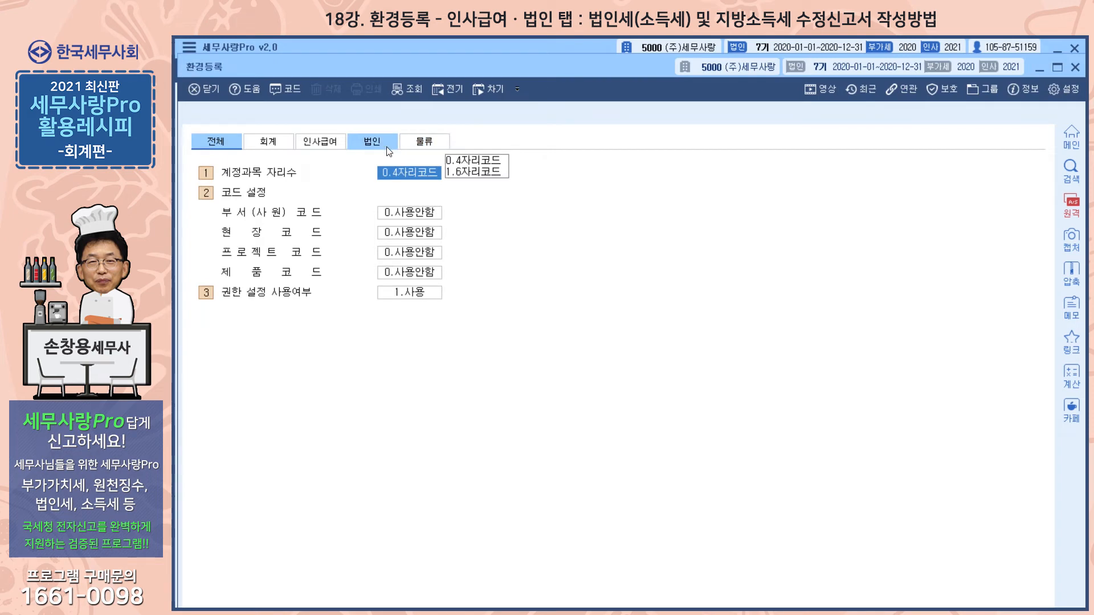
click(375, 145)
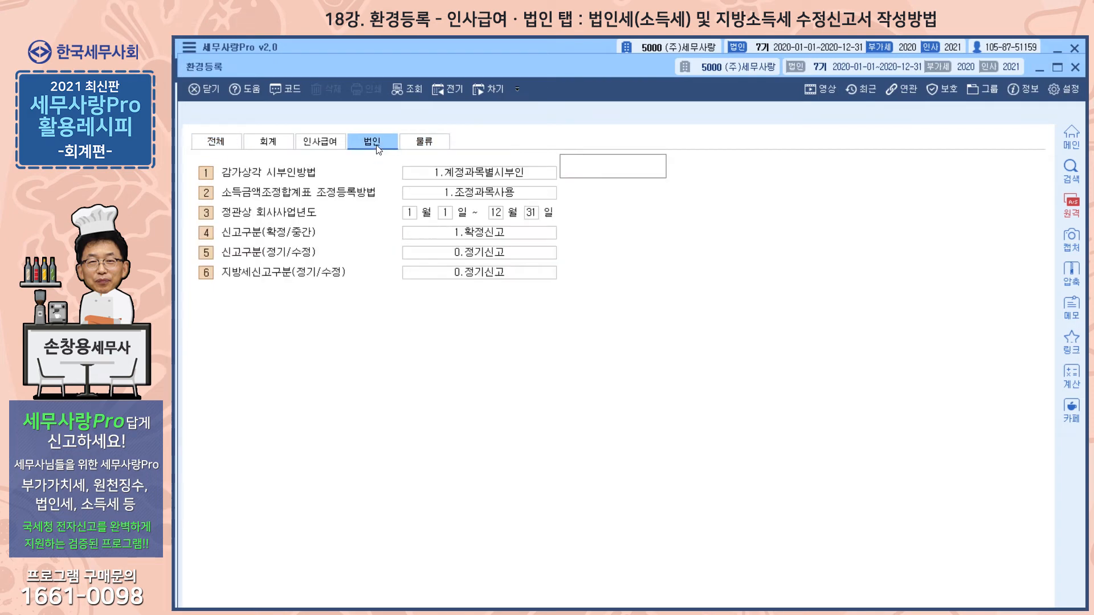
click(498, 253)
click(601, 256)
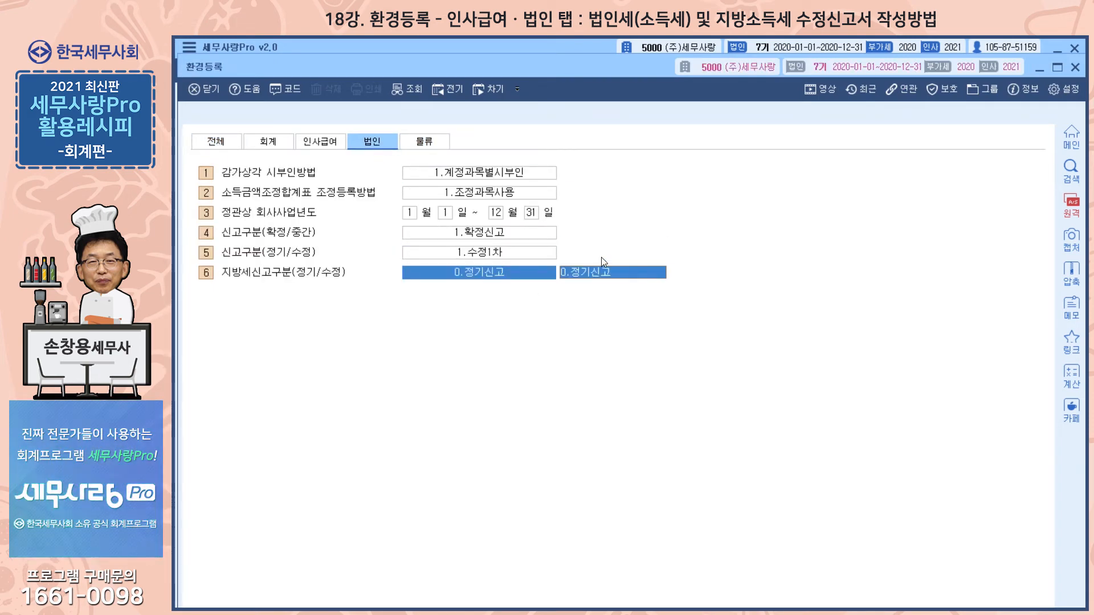
key(Escape)
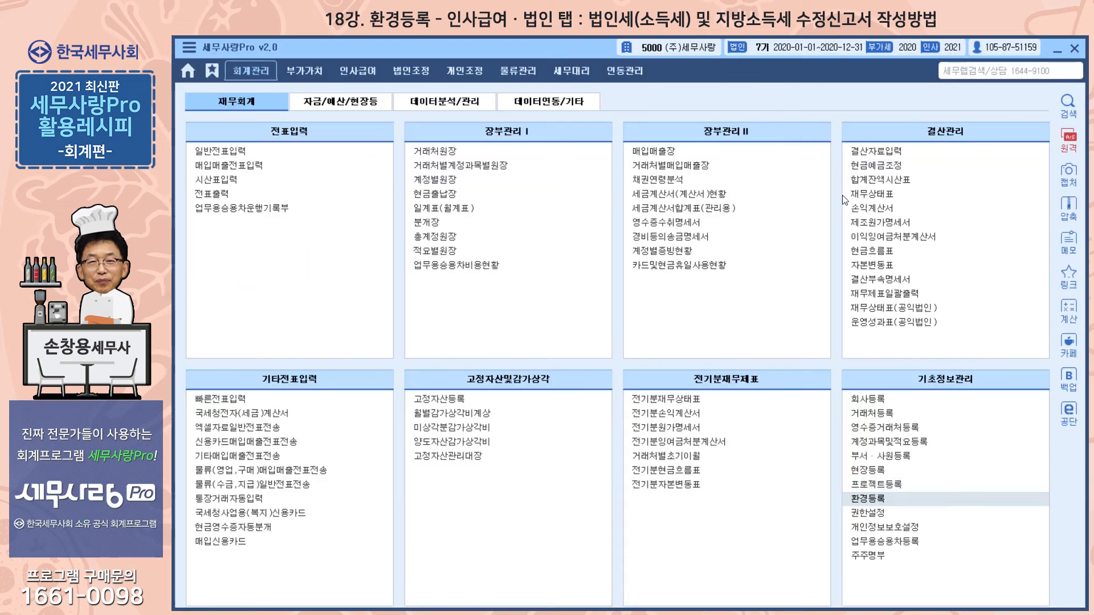
Open 소득금액조정합계표및명세서 under 법인조정 and examine the 업무용승용차업무미사용 and 전기퇴직급여충당금한도초과 adjustment entries
click(415, 73)
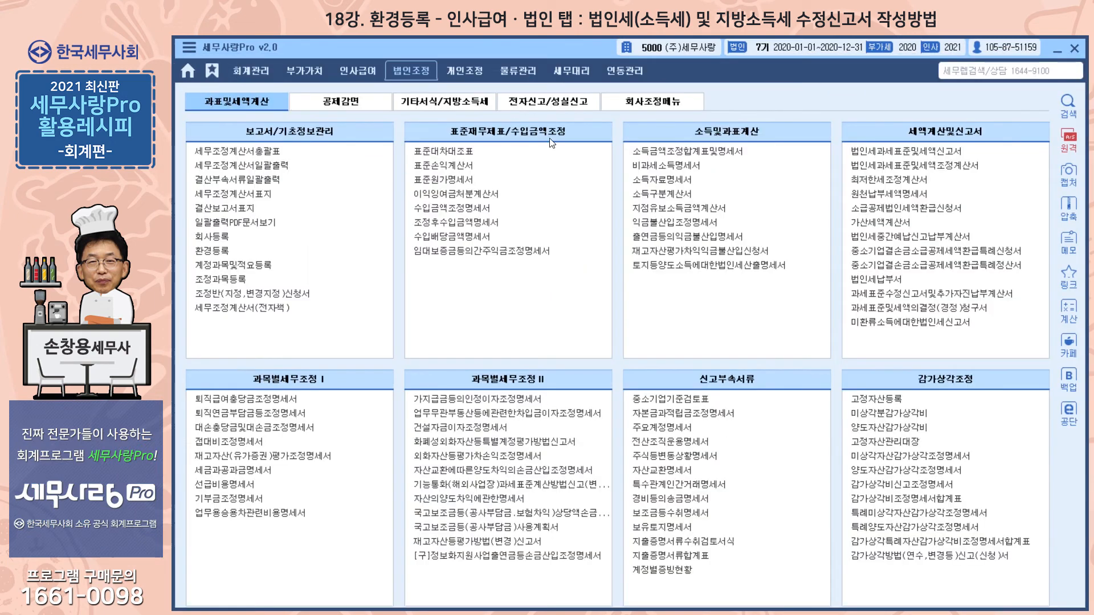
click(692, 152)
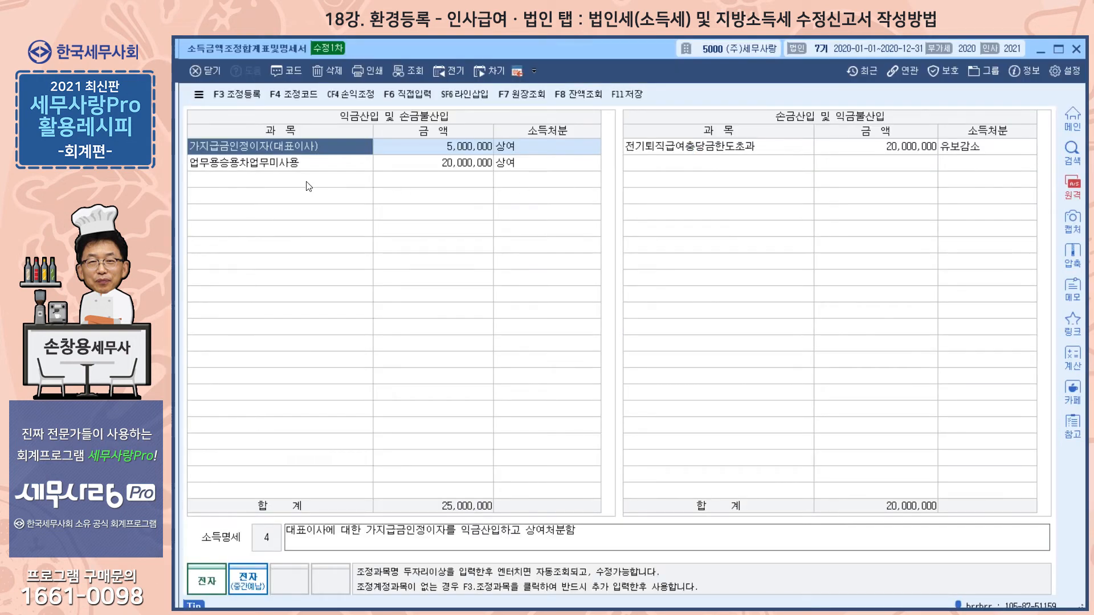
click(305, 166)
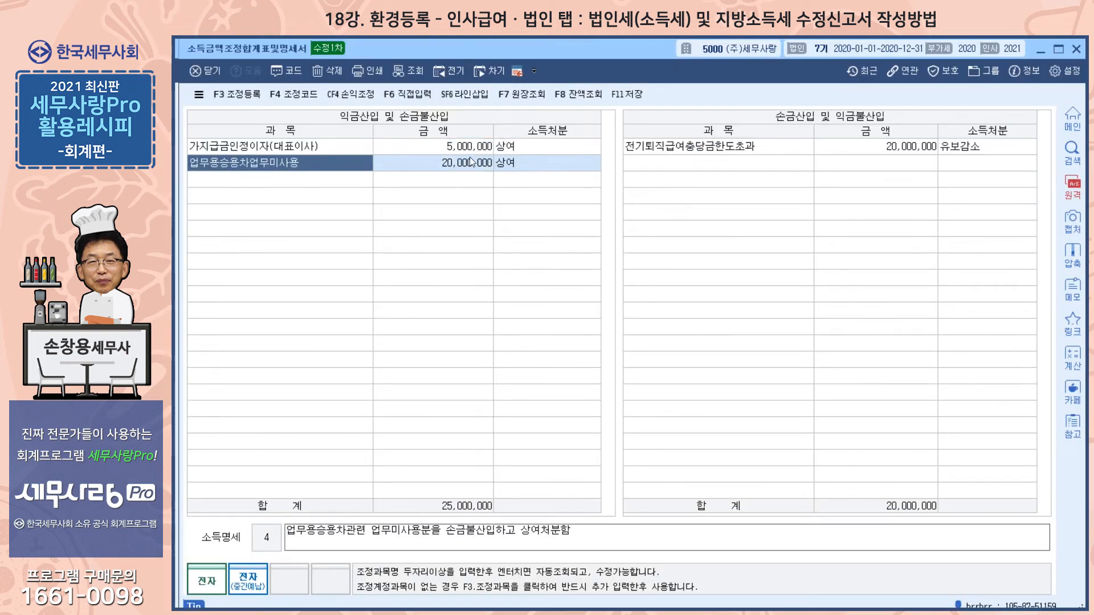
click(784, 149)
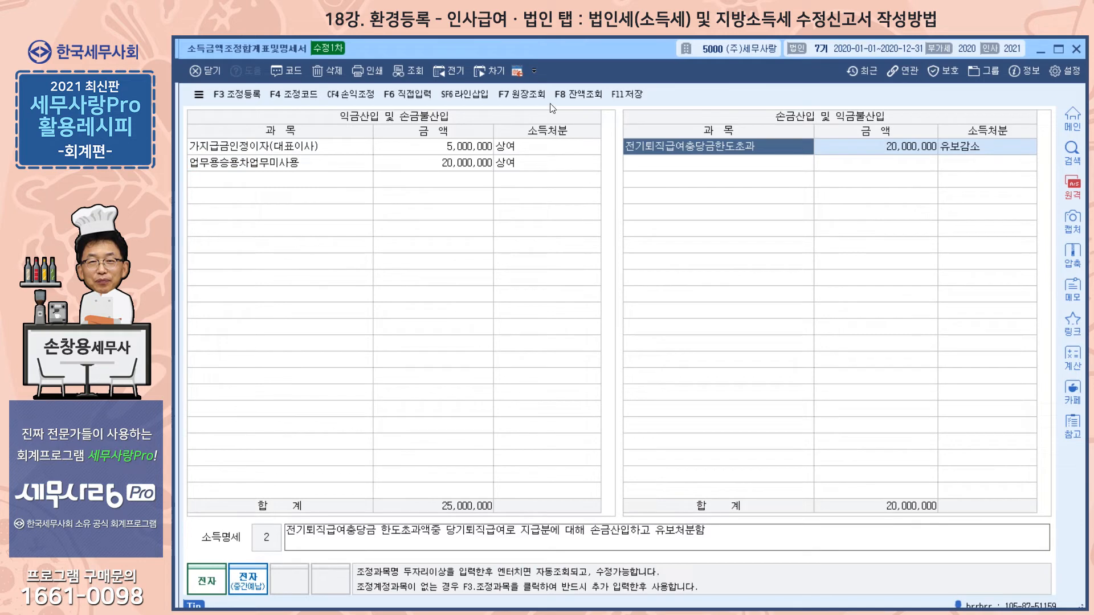
Display the 직전차수 version of 소득금액조정합계표및명세서 below the amended one to compare their adjustments, and close both windows
click(519, 73)
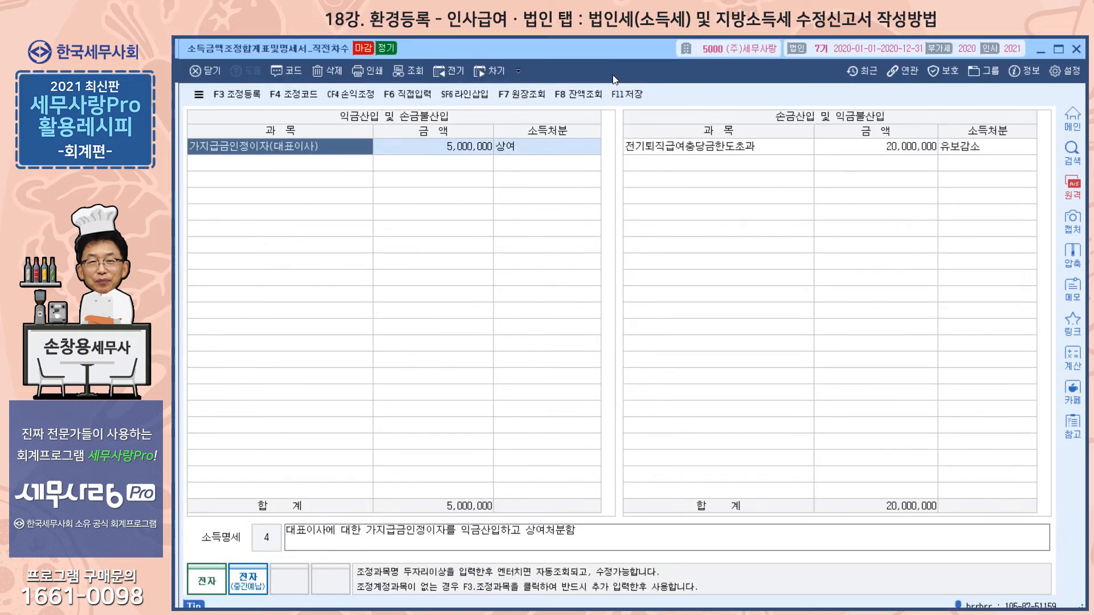
drag(615, 56, 631, 241)
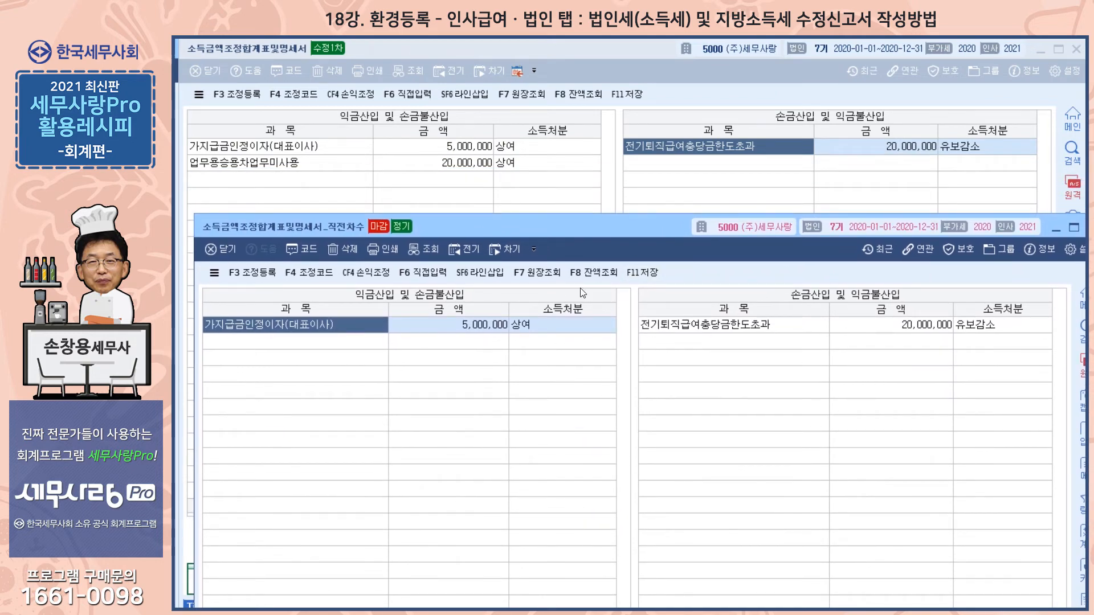
click(282, 162)
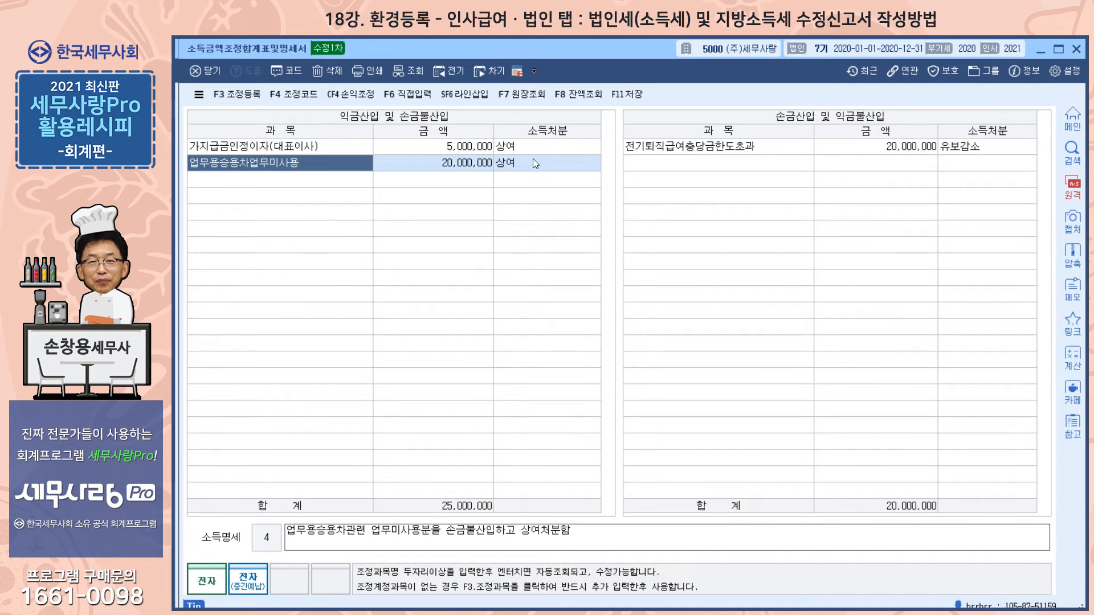
click(1076, 50)
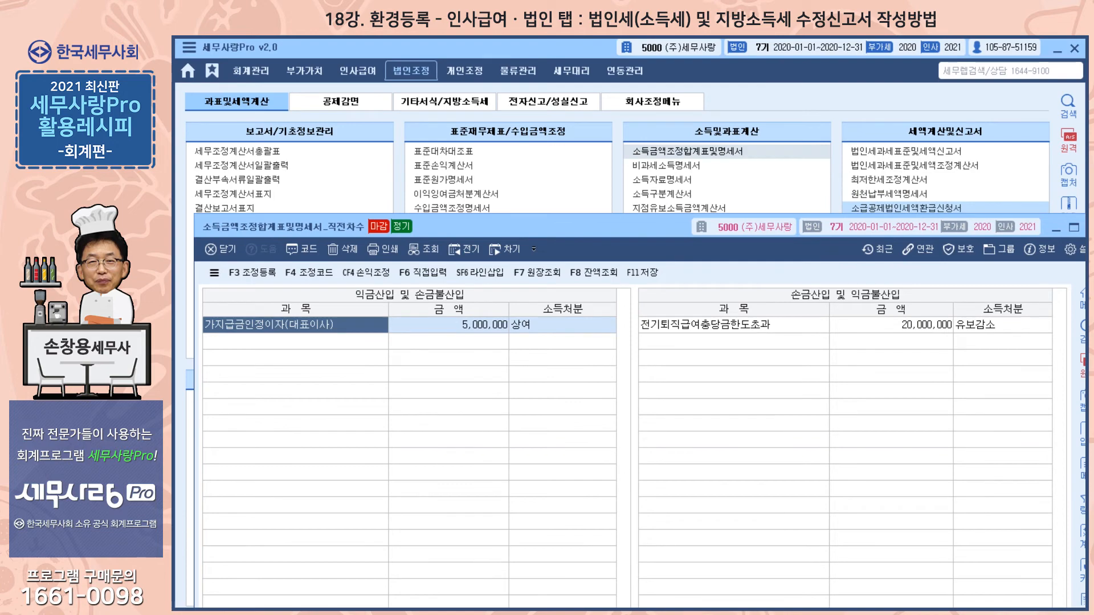
key(Escape)
Open the amended 법인세과세표준및세액조정계산서, compare it with its 직전차수 version, and close the prior version
click(955, 165)
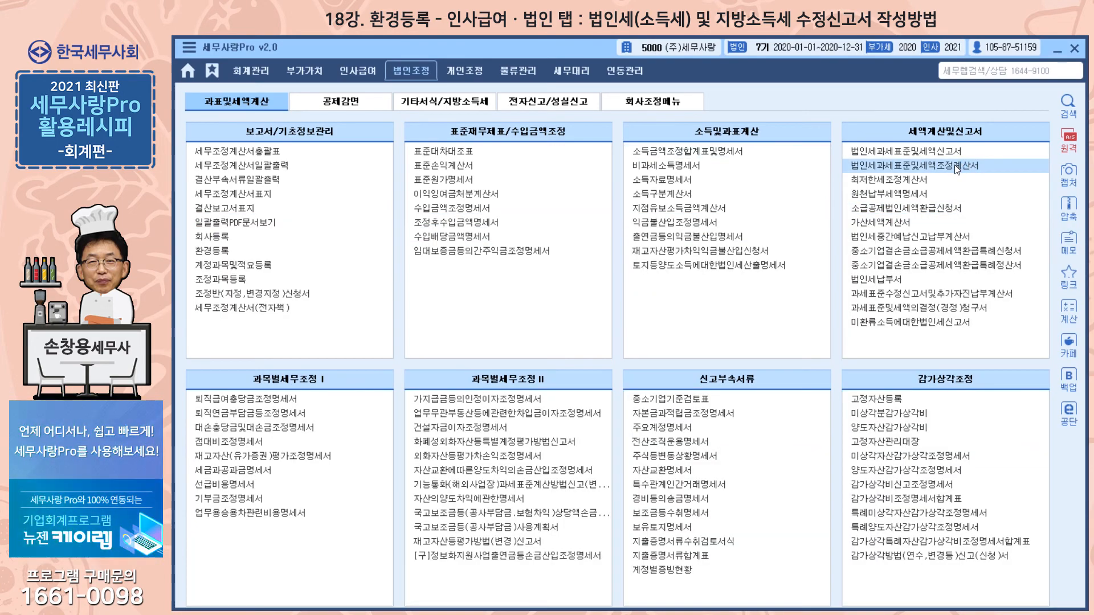
click(955, 165)
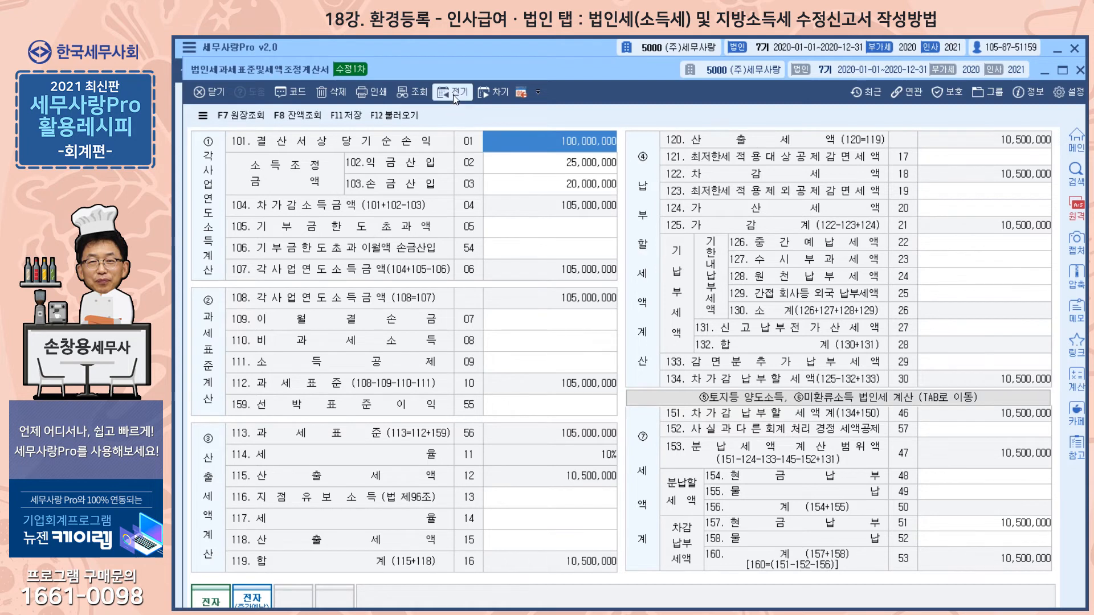
click(523, 93)
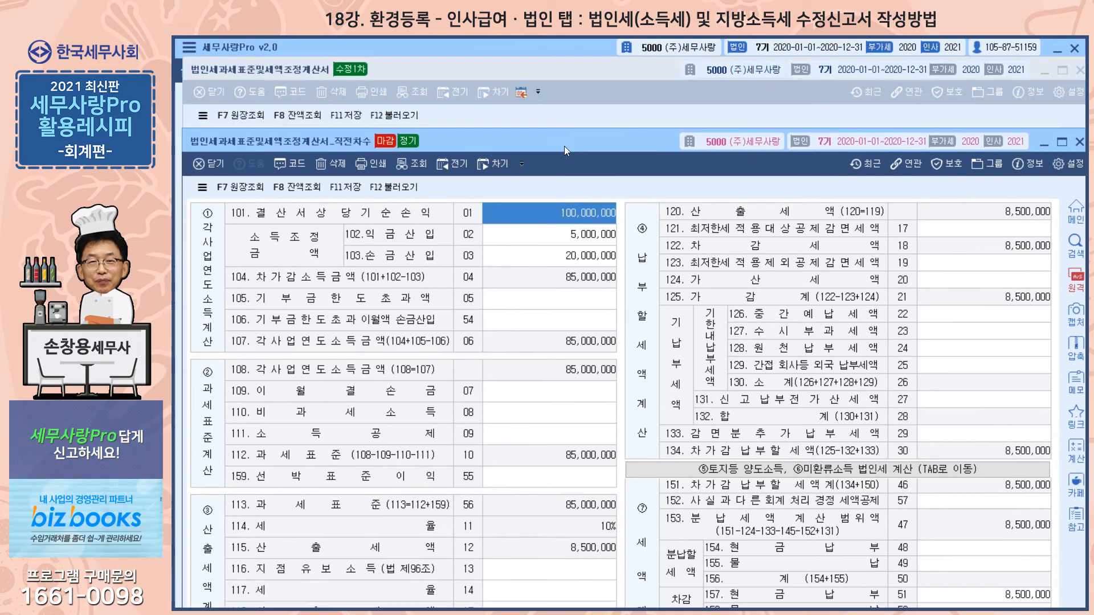
drag(564, 146, 577, 218)
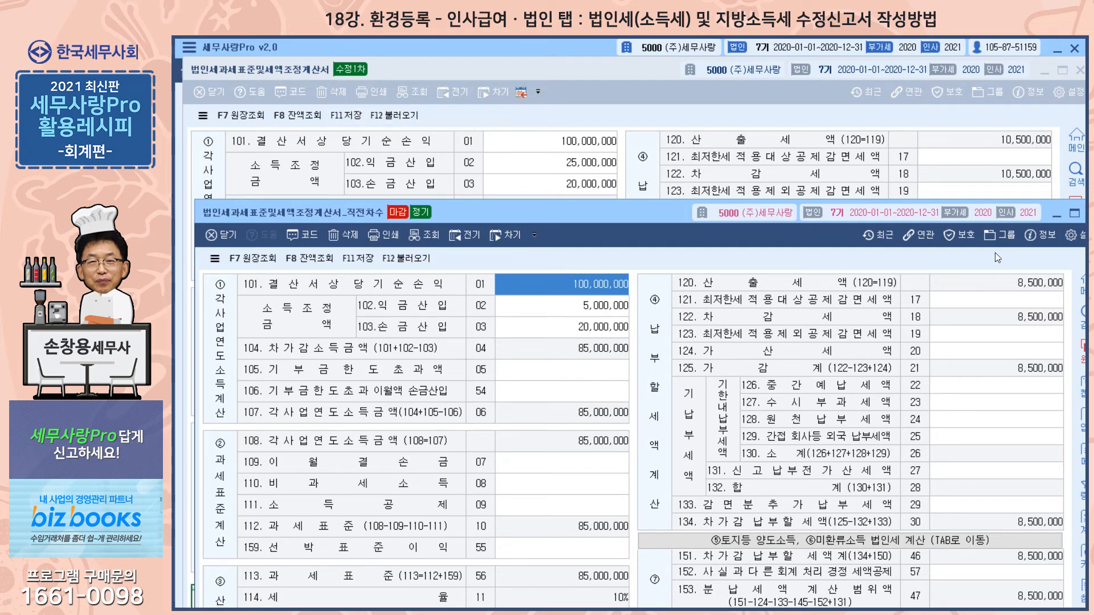
key(Escape)
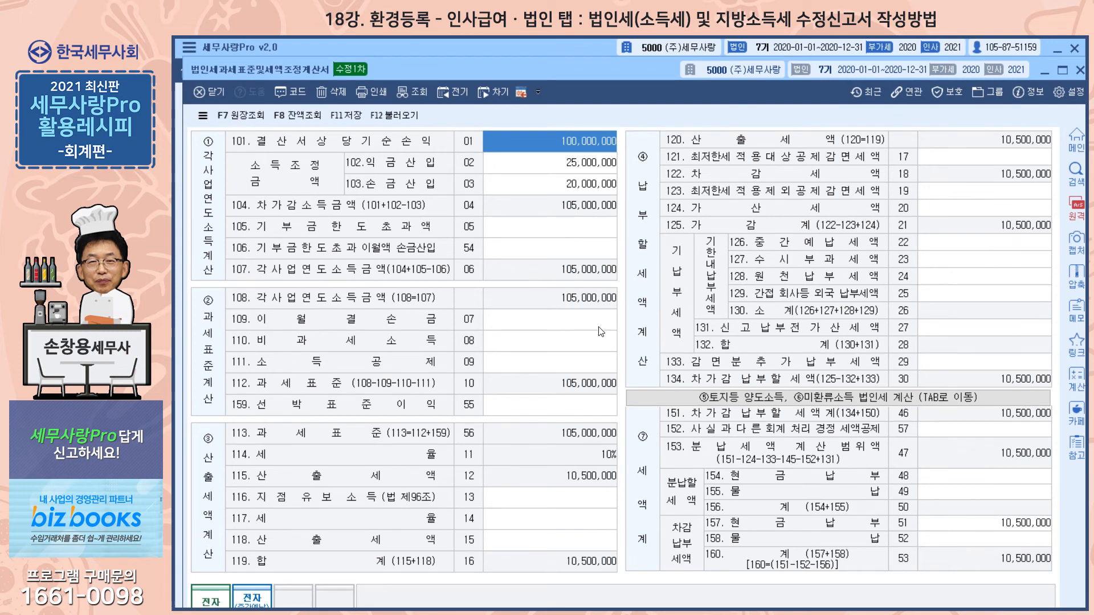
Open the form's print preview and compare the 법인세과표및세액조정계산서 and 수정법인세과표및세액조정계산서 print formats
click(382, 96)
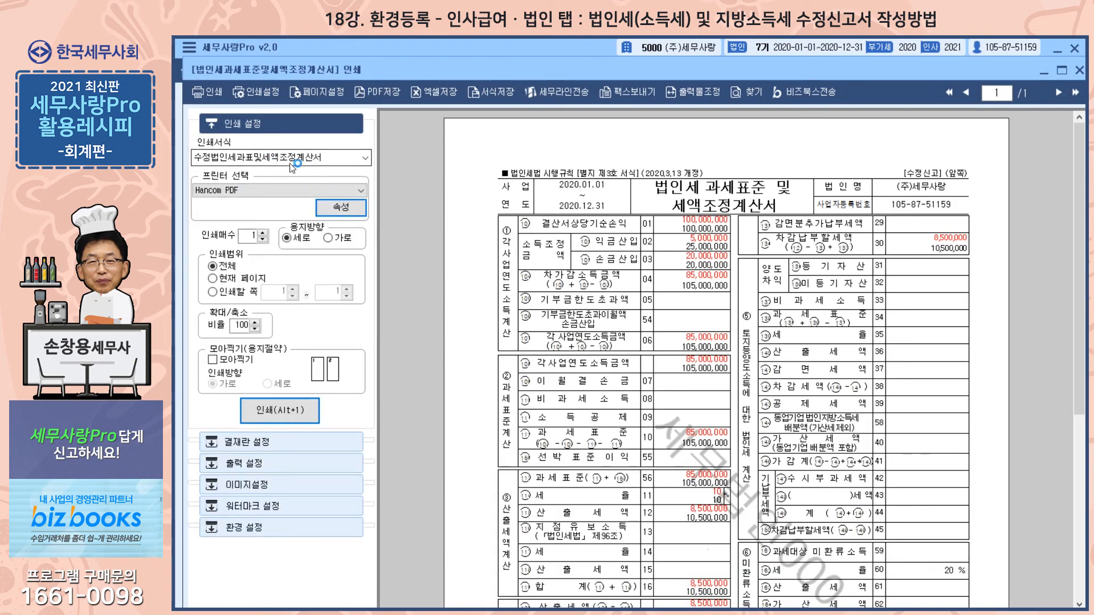
click(365, 159)
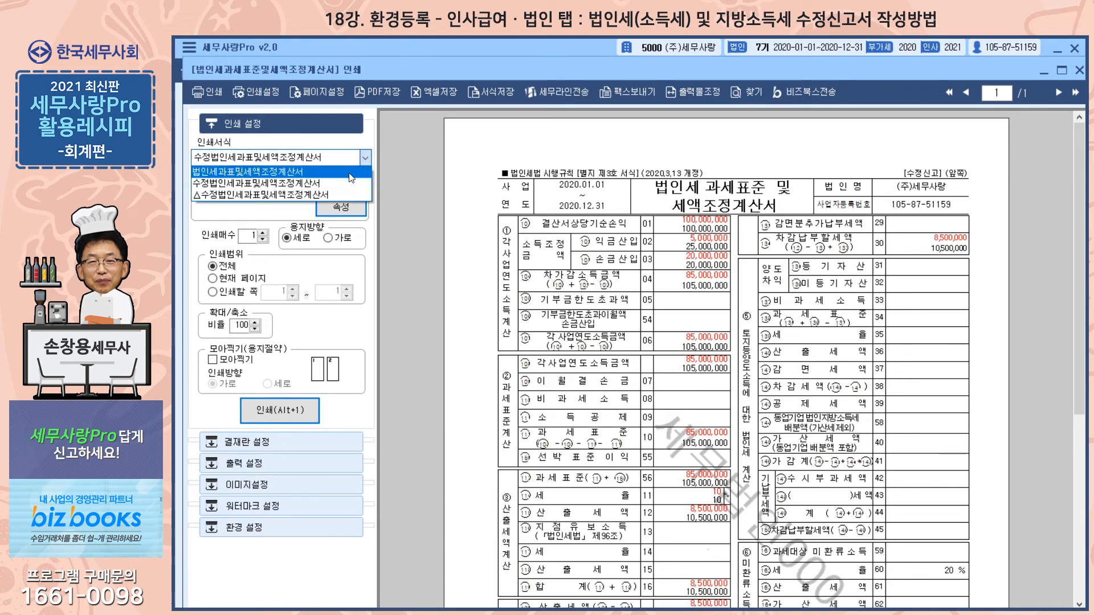
click(348, 172)
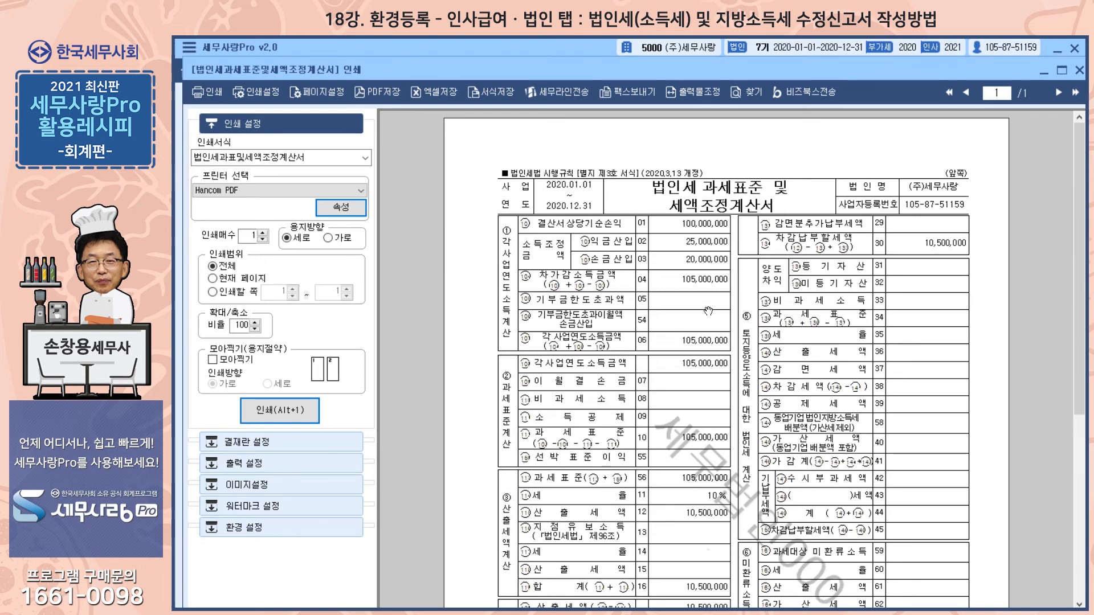
click(365, 159)
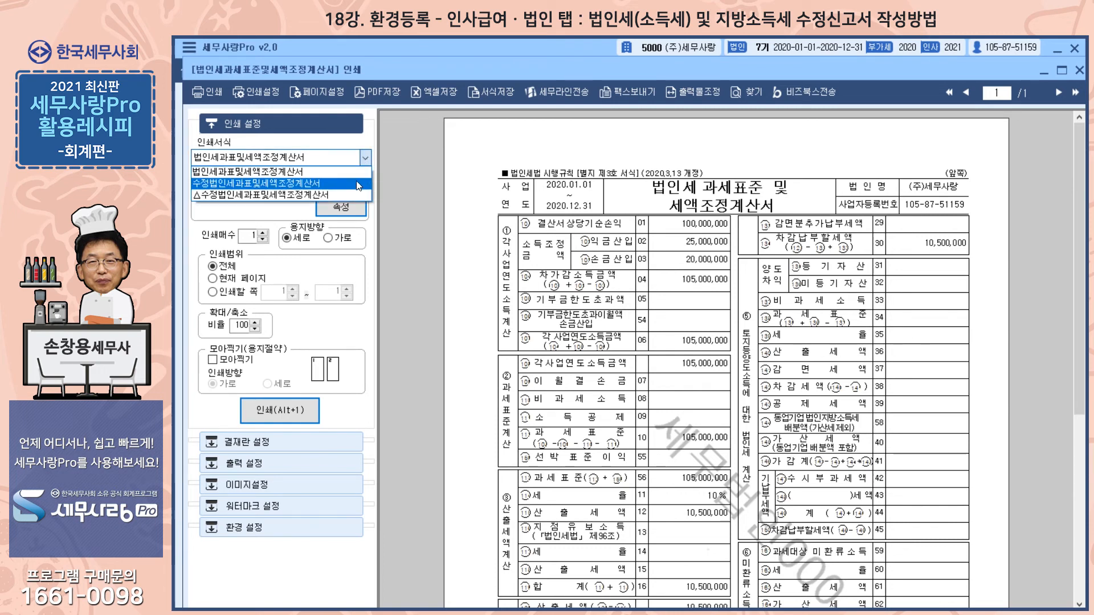
click(358, 182)
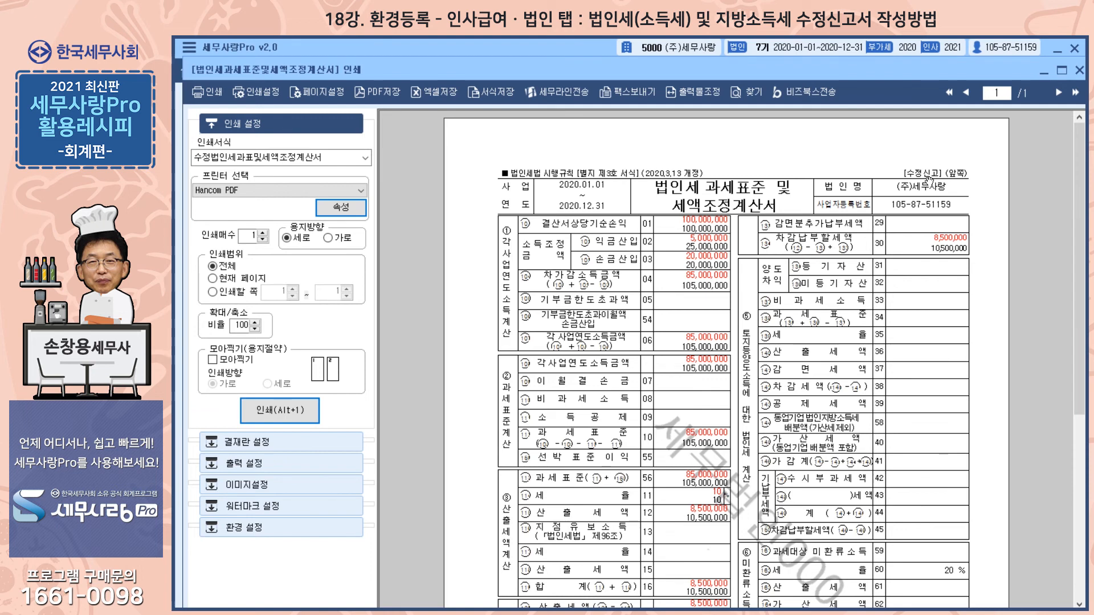
Preview the △수정법인세과표및세액조정계산서 print format and close the print preview
click(365, 160)
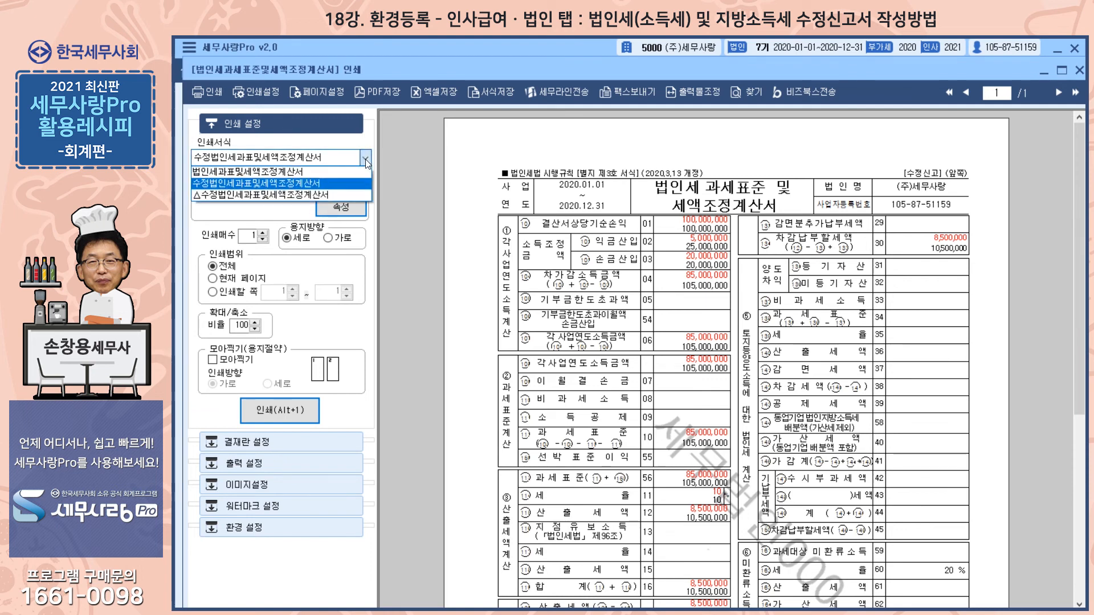
click(344, 193)
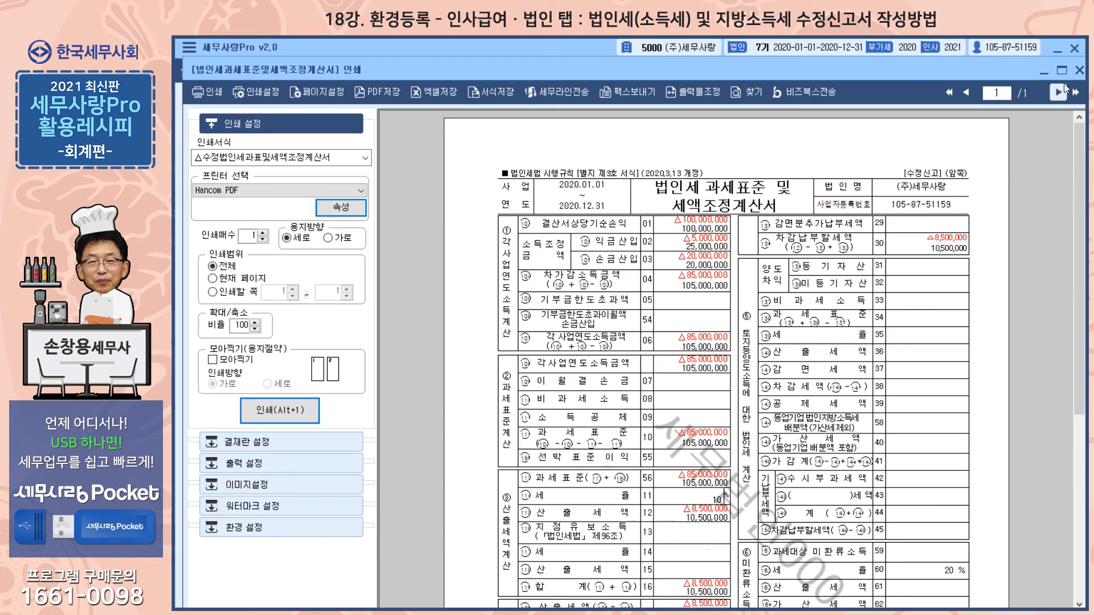
click(1079, 71)
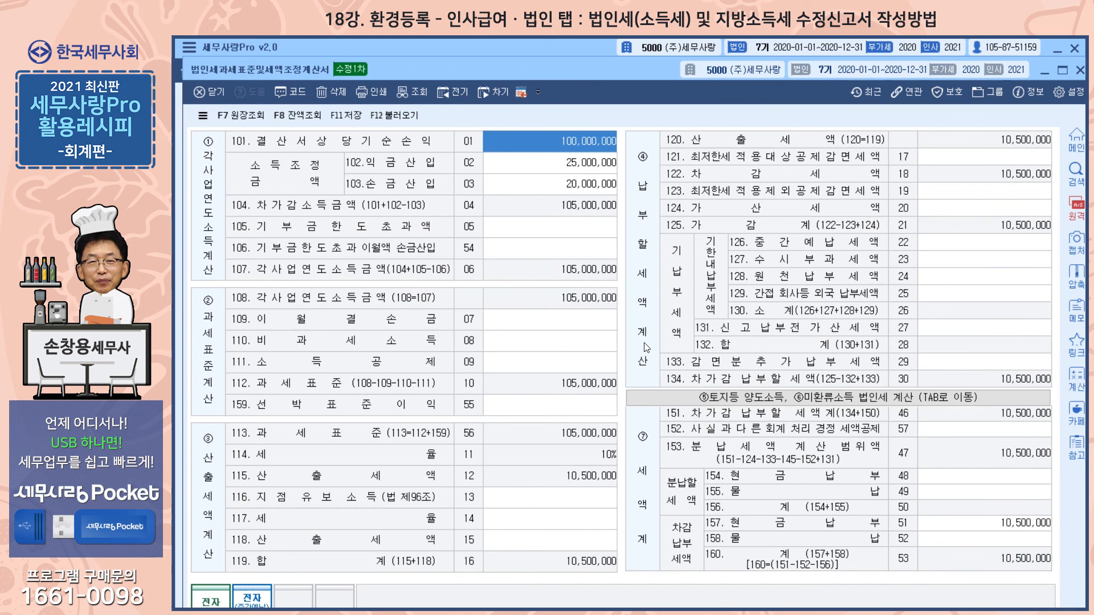